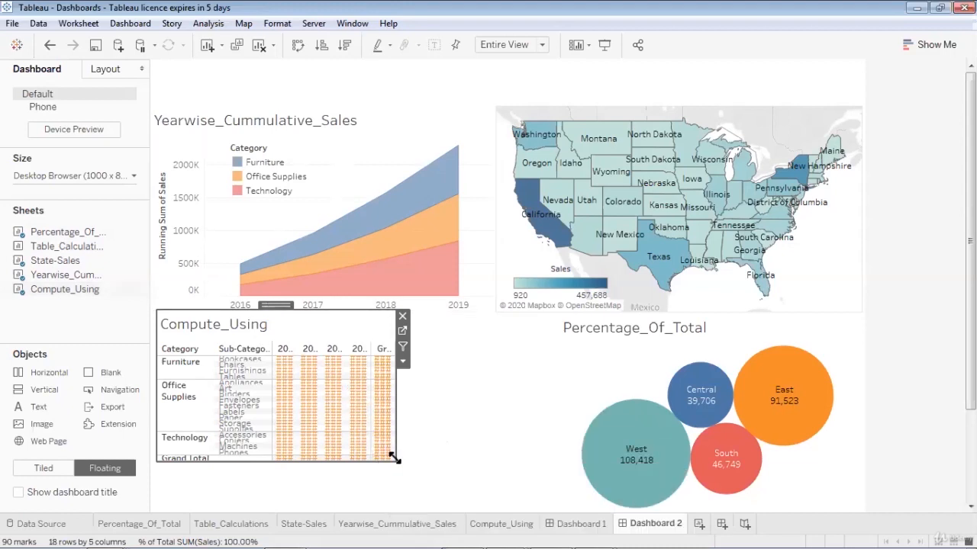
- Enlarge the Compute_Using table so its 2016–2019 and Grand Total columns are readable
left_click_drag(394, 456, 496, 514)
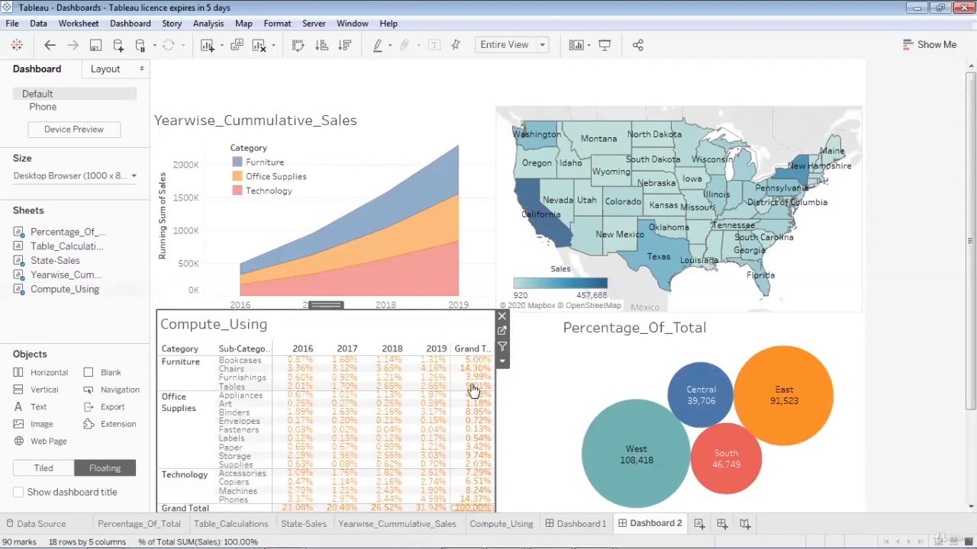
left_click(842, 323)
- Widen the Percentage_Of_Total bubble chart toward the table and hide its title
left_click_drag(554, 413, 493, 413)
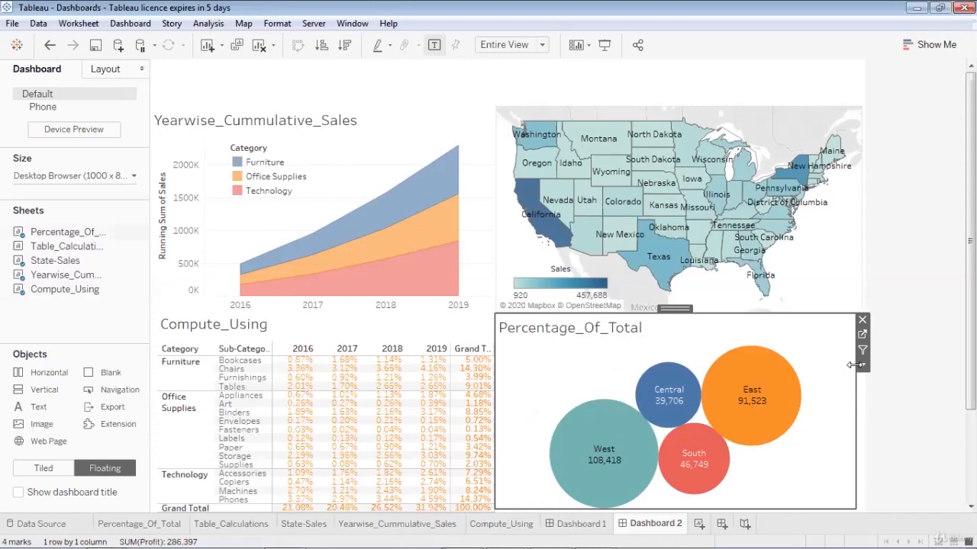
left_click(861, 364)
left_click(845, 308)
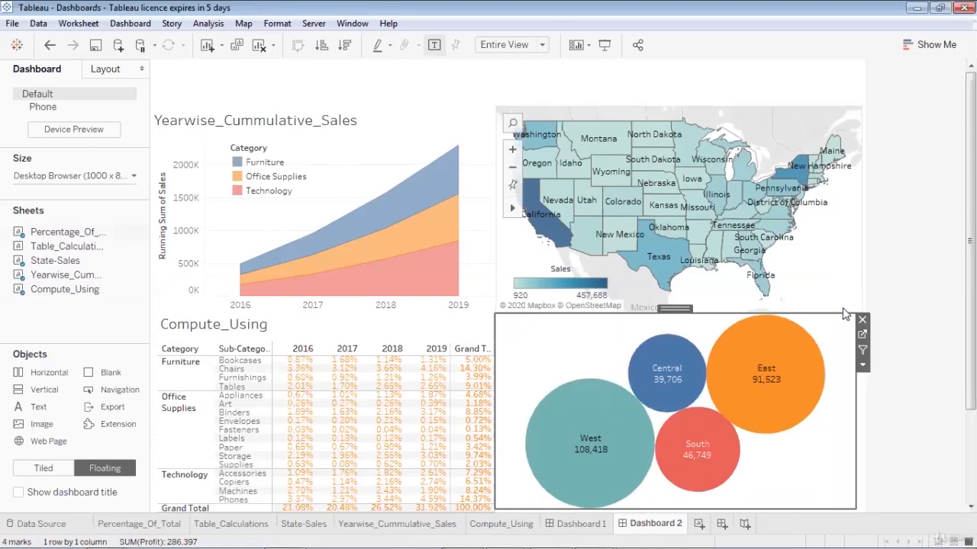
- Hide the Compute_Using table's title
left_click(480, 345)
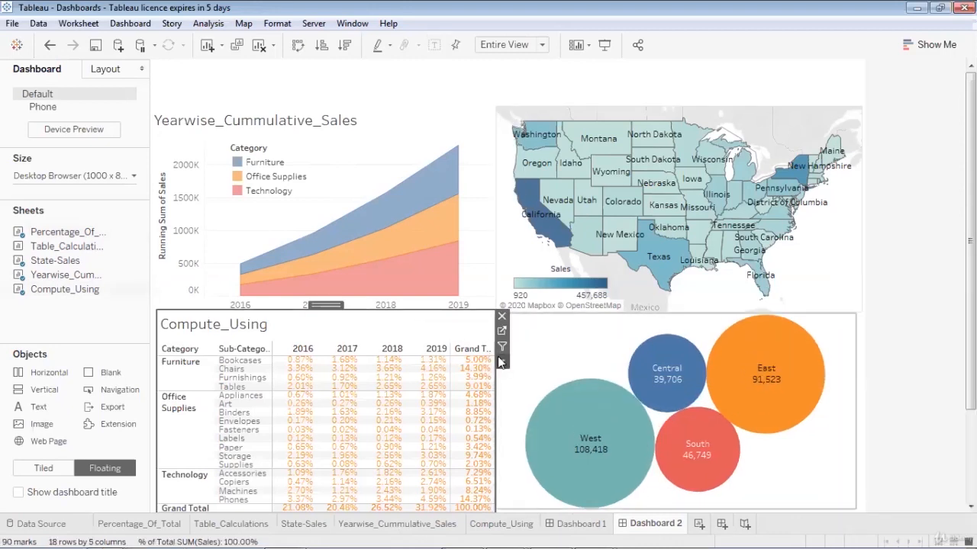
left_click(501, 362)
left_click(486, 306)
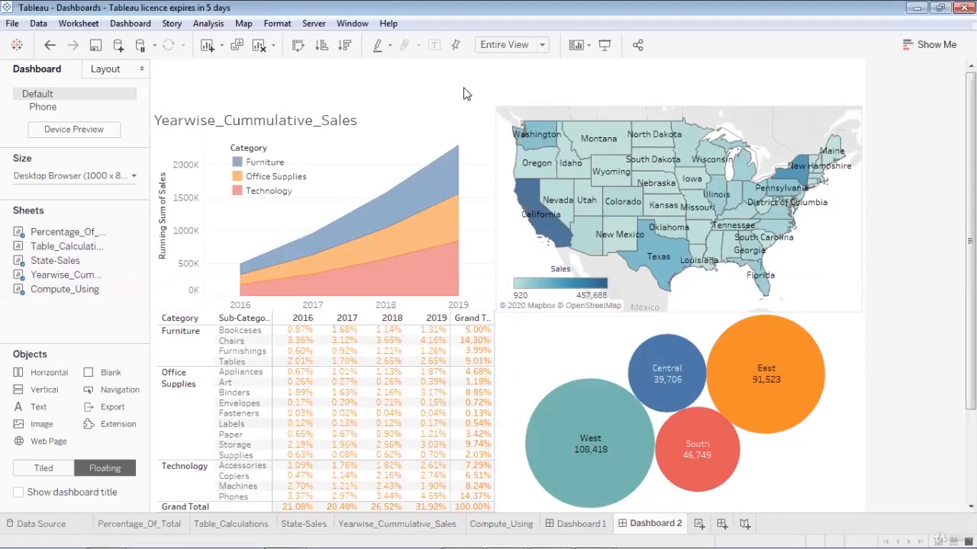
left_click(479, 320)
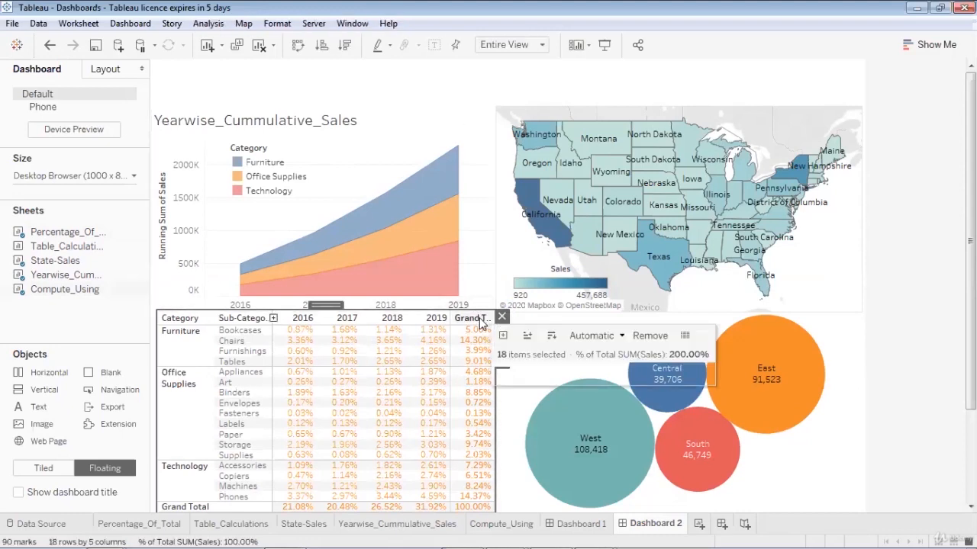
left_click_drag(332, 306, 332, 308)
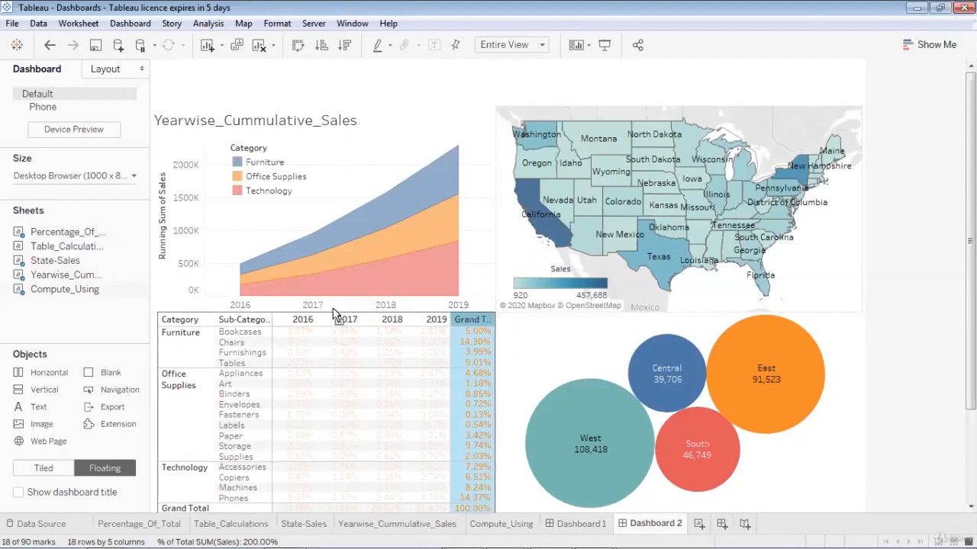
left_click(332, 313)
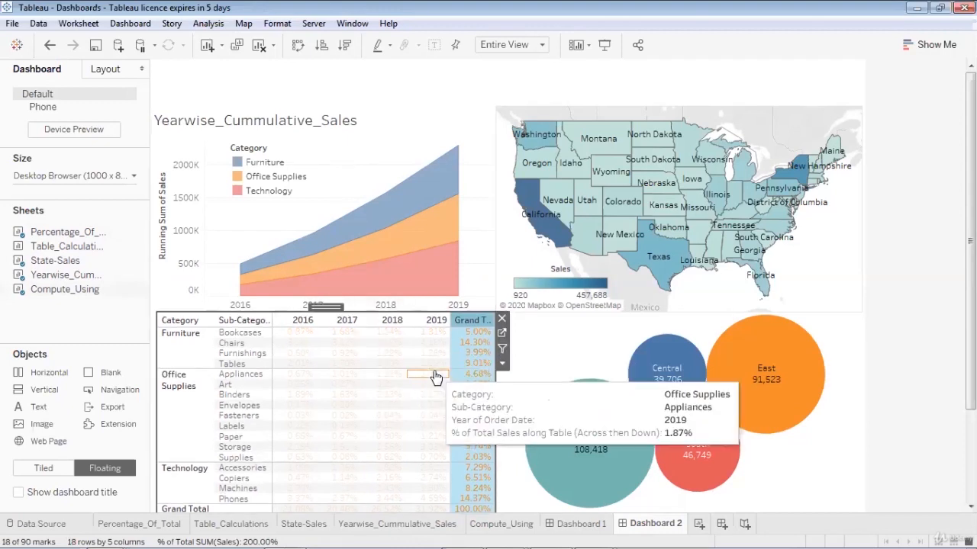
left_click(469, 353)
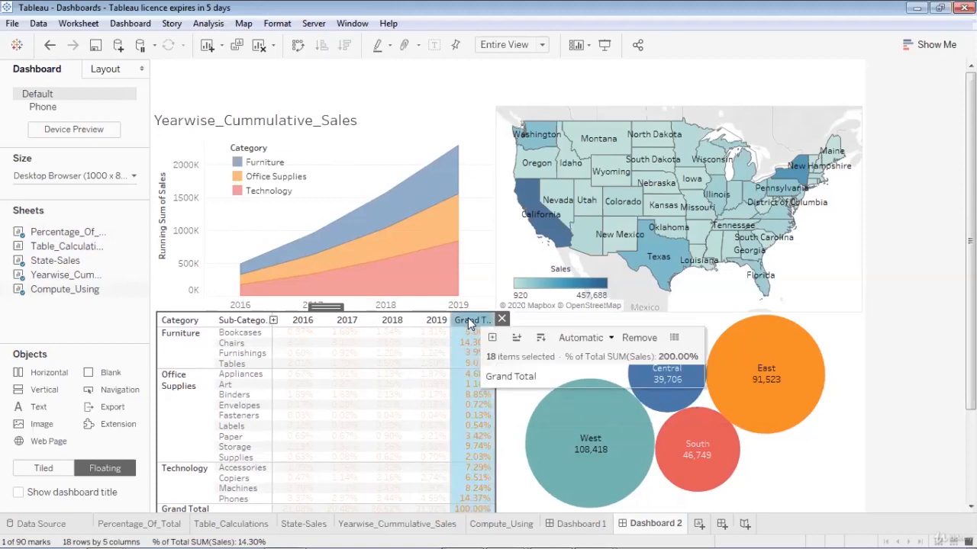
key("Escape")
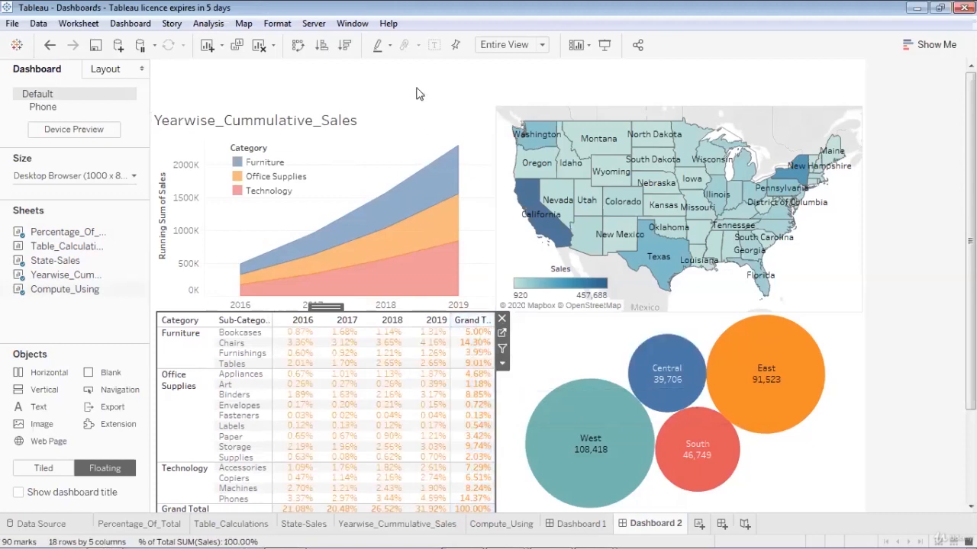
- Hide the Yearwise_Cummulative_Sales area chart's title
left_click(399, 124)
left_click(501, 157)
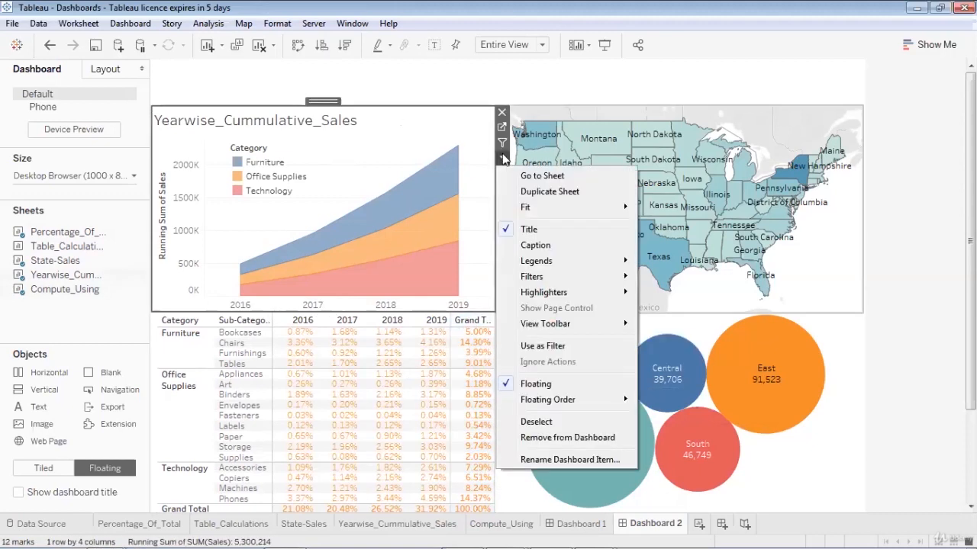
key("Escape")
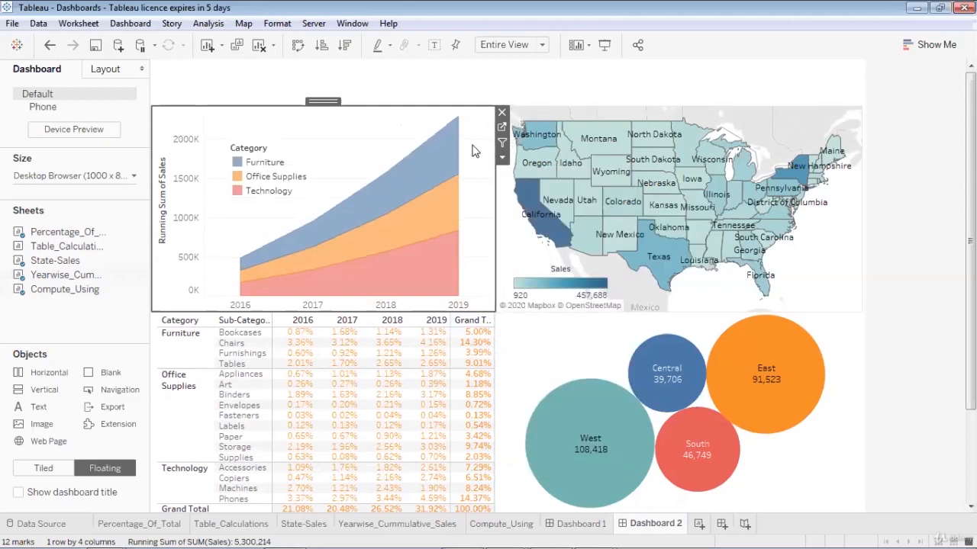
left_click(447, 90)
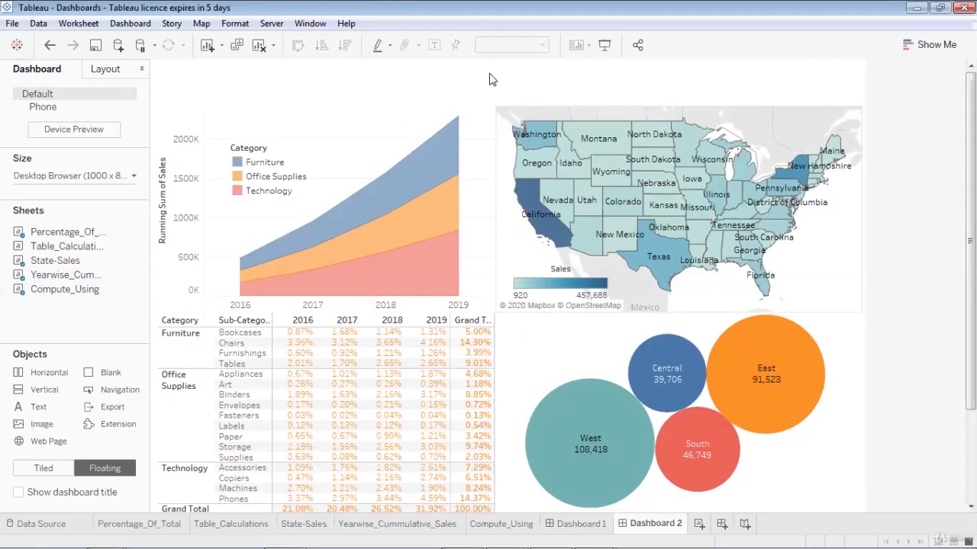
- Add a Category filter from the State-Sales map listing Furniture, Office Supplies and Technology
mouse_move(126, 289)
left_click(837, 119)
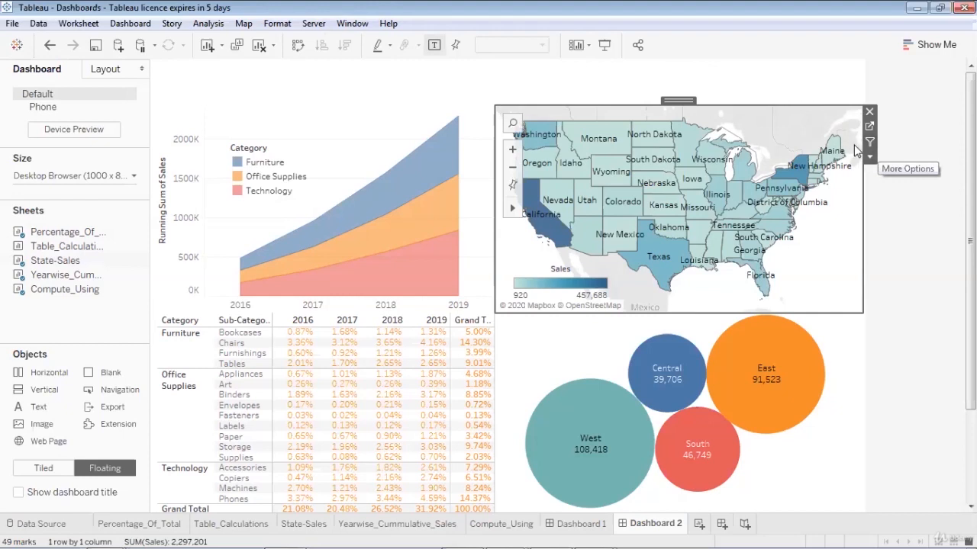
left_click(869, 156)
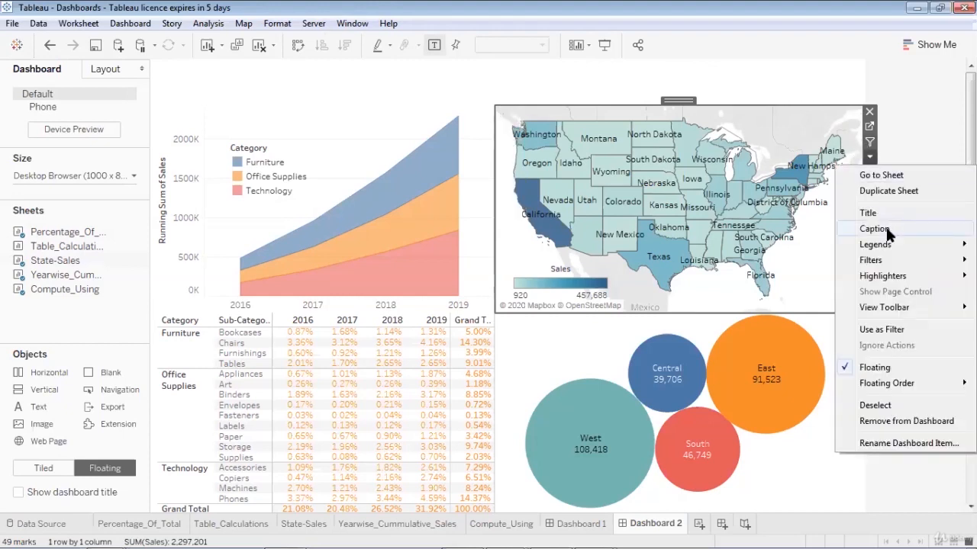
mouse_move(888, 258)
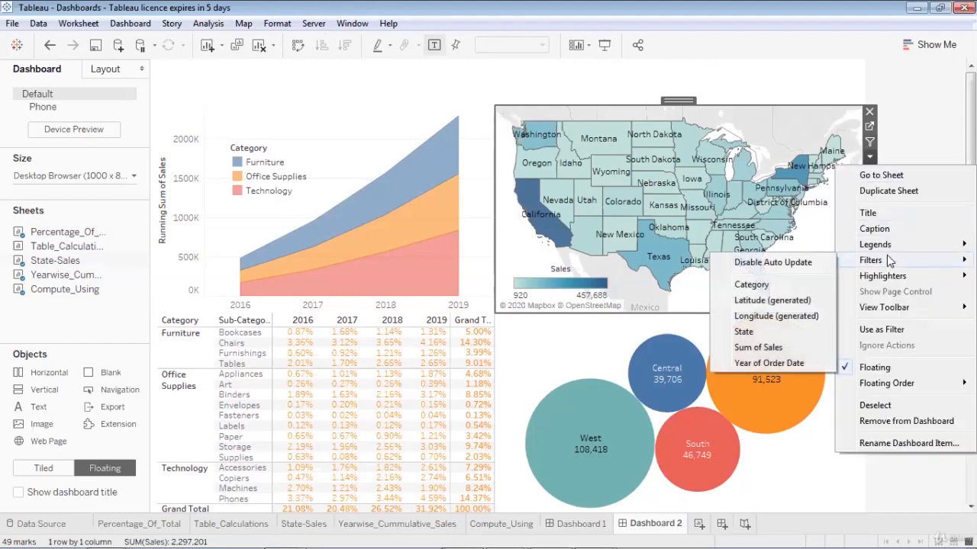
left_click(793, 285)
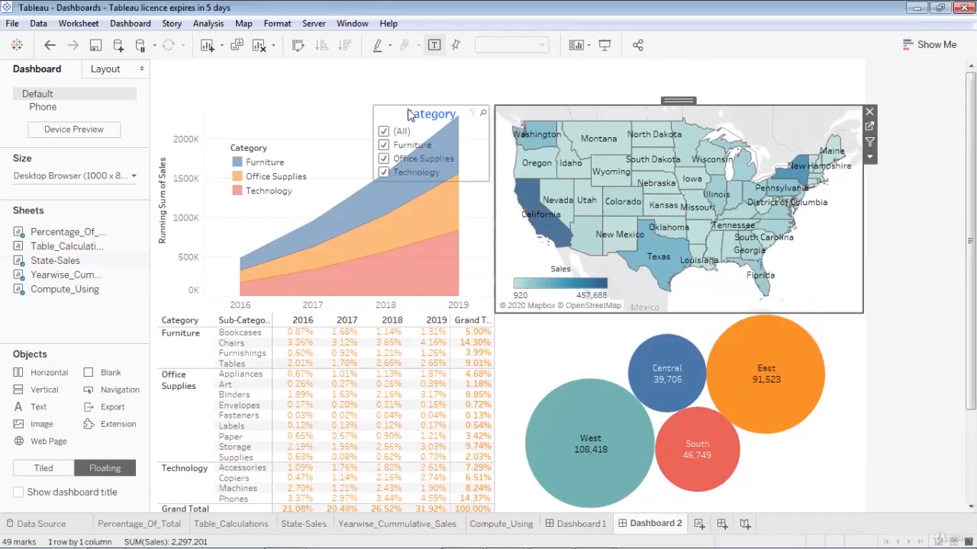
- Make the Category filter a compact Single Value (dropdown) placed top-left above the area chart
left_click(412, 114)
left_click_drag(427, 105, 547, 76)
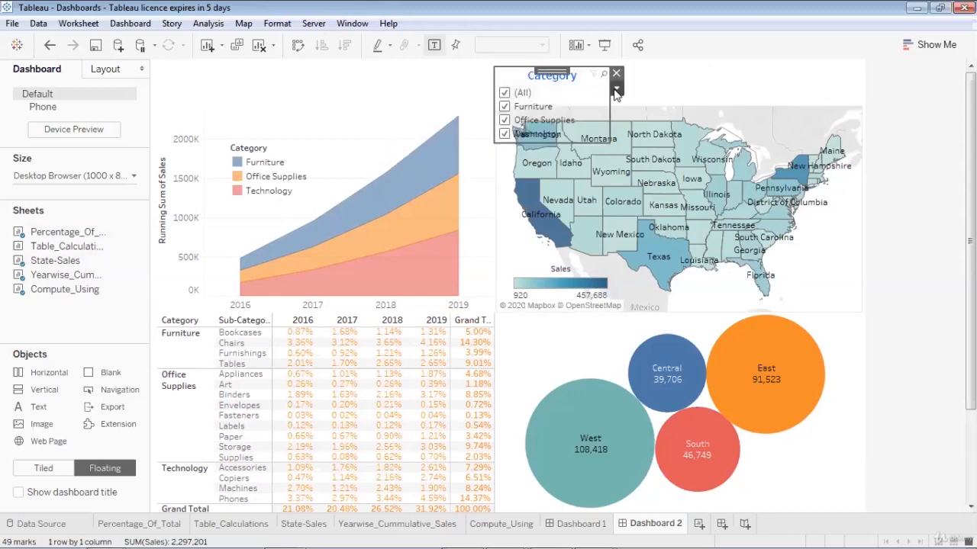
left_click(617, 88)
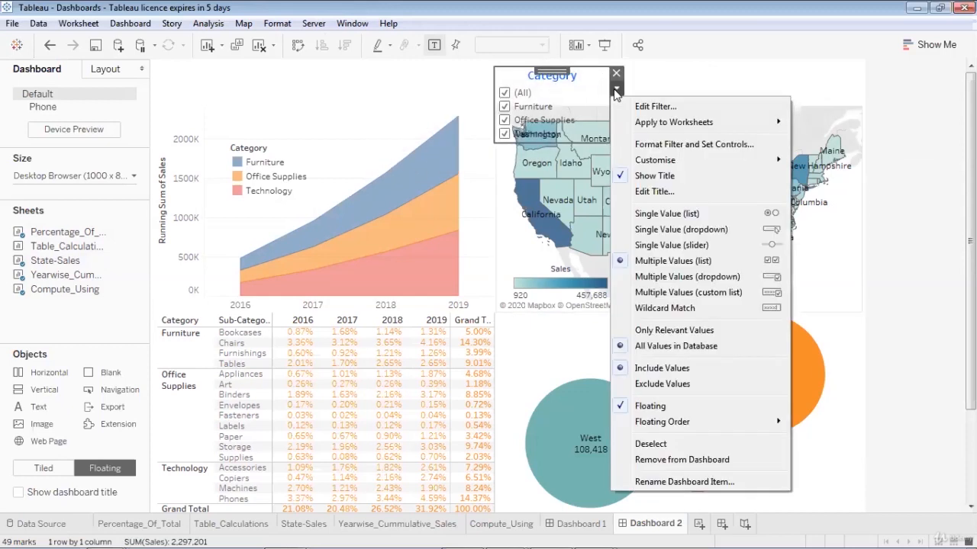
left_click(706, 228)
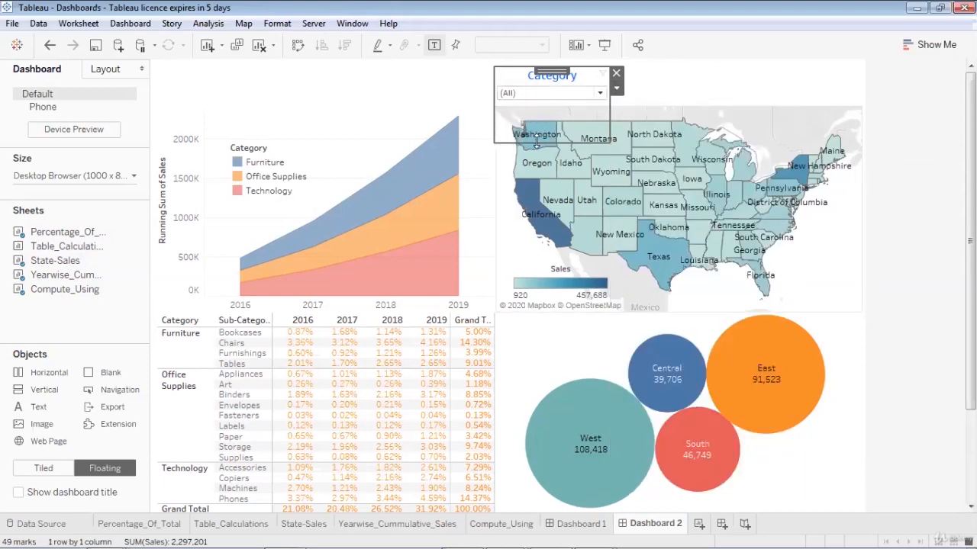
left_click_drag(536, 142, 534, 102)
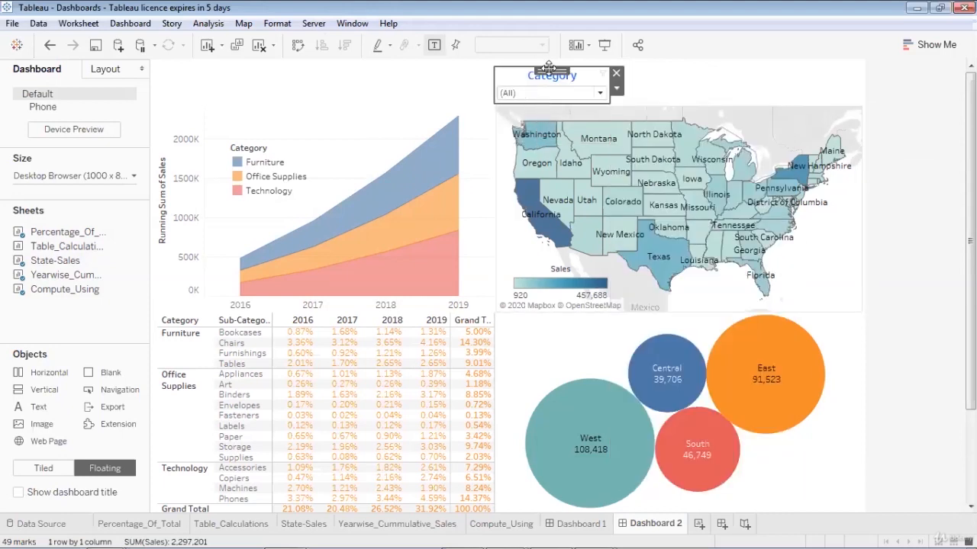
left_click_drag(549, 70, 216, 78)
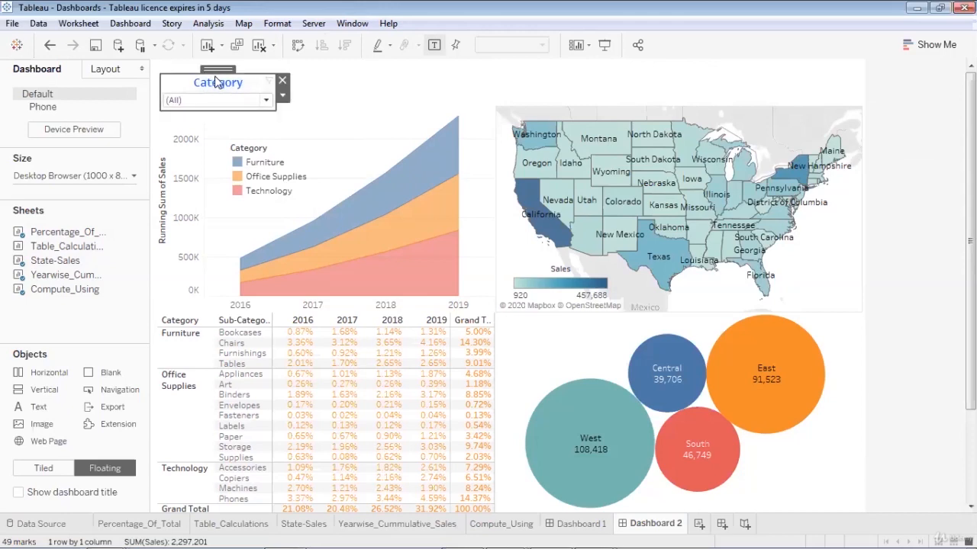
left_click(283, 96)
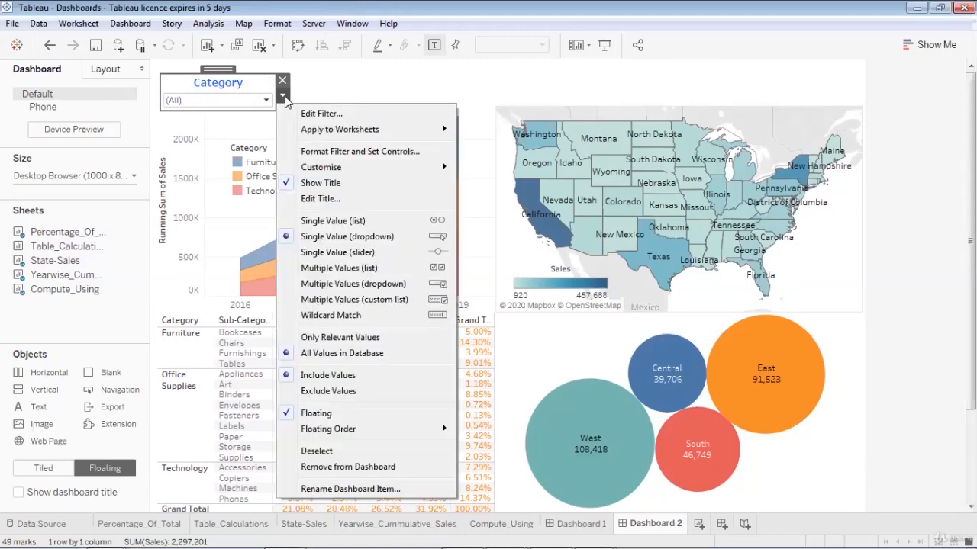
- Set the Category filter's title font size to 10
left_click(308, 156)
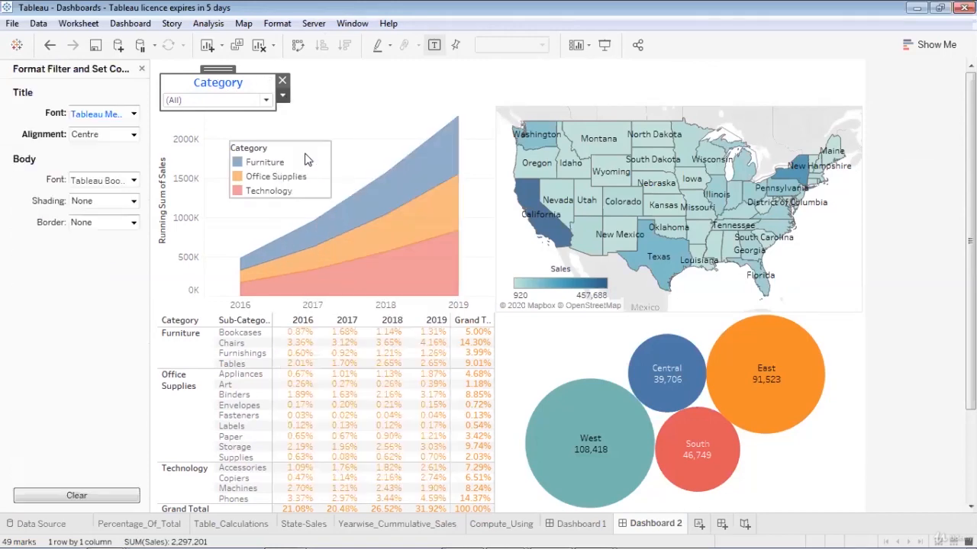
left_click(134, 114)
left_click(104, 154)
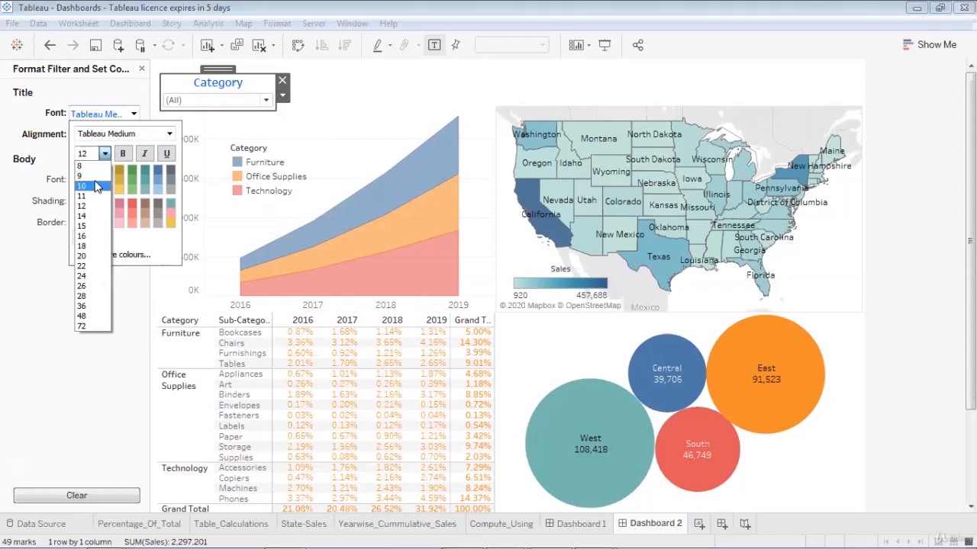
left_click(96, 186)
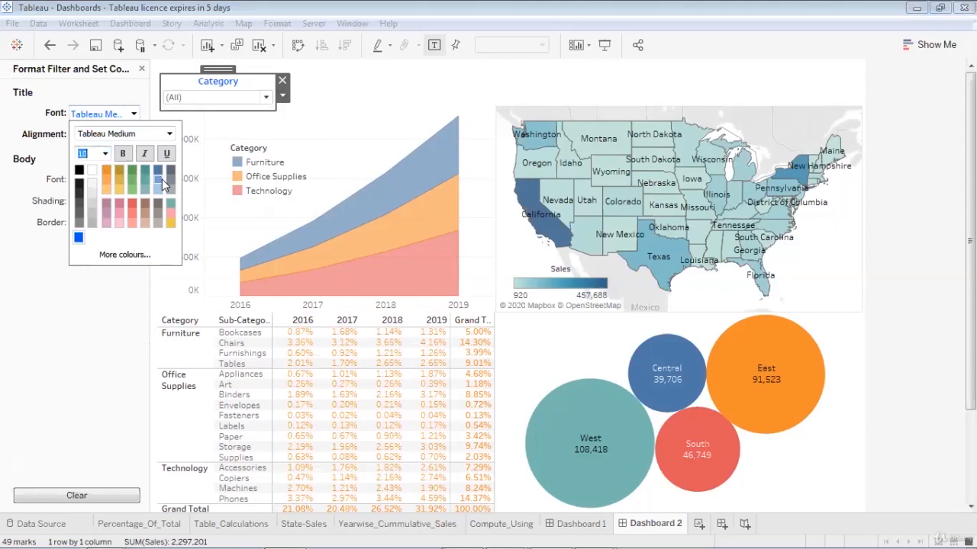
left_click(4, 226)
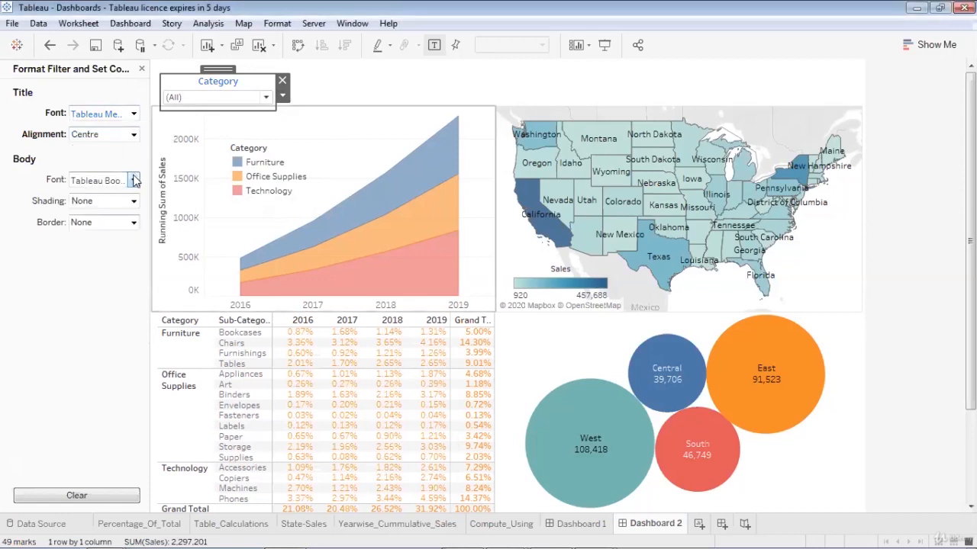
- Shade the filter card light beige and give it a dotted border
left_click(133, 201)
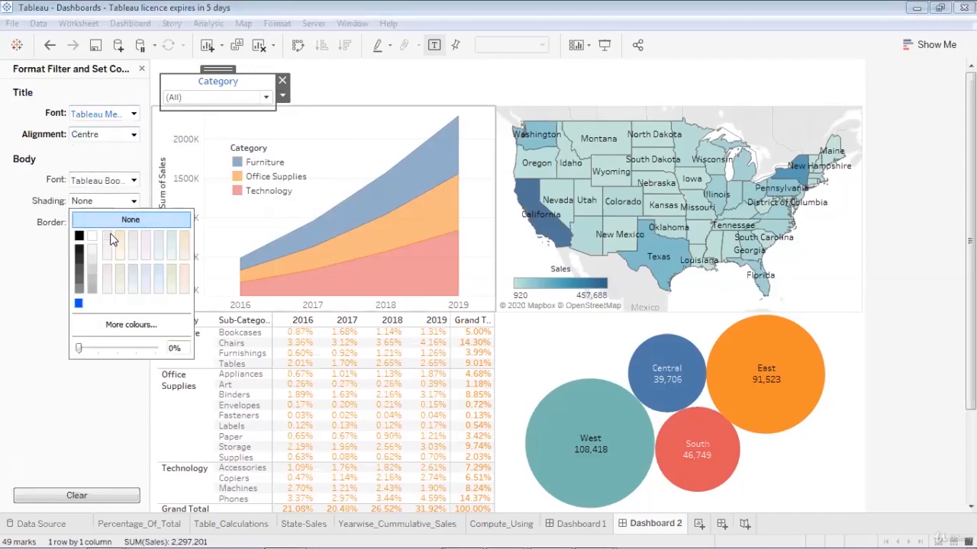
left_click(119, 237)
left_click(7, 233)
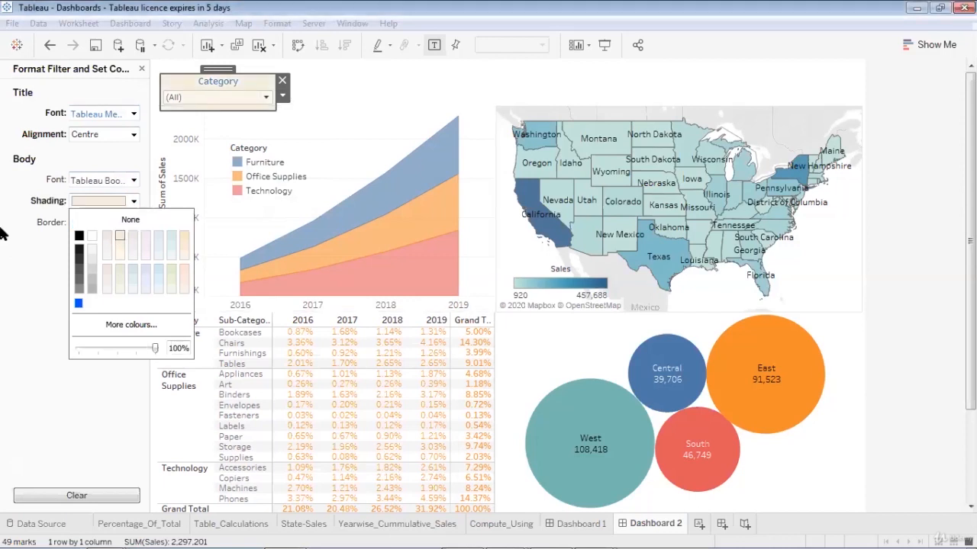
left_click(133, 223)
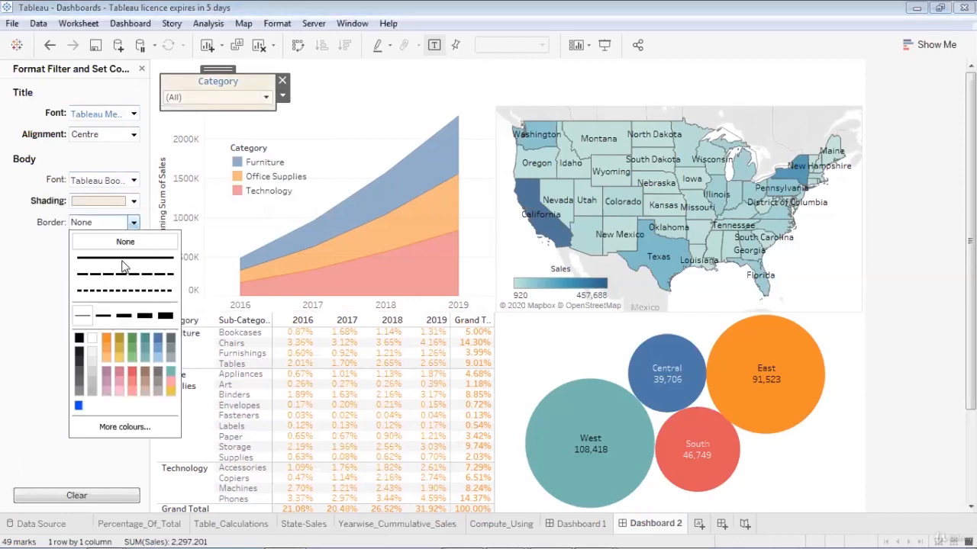
left_click(117, 291)
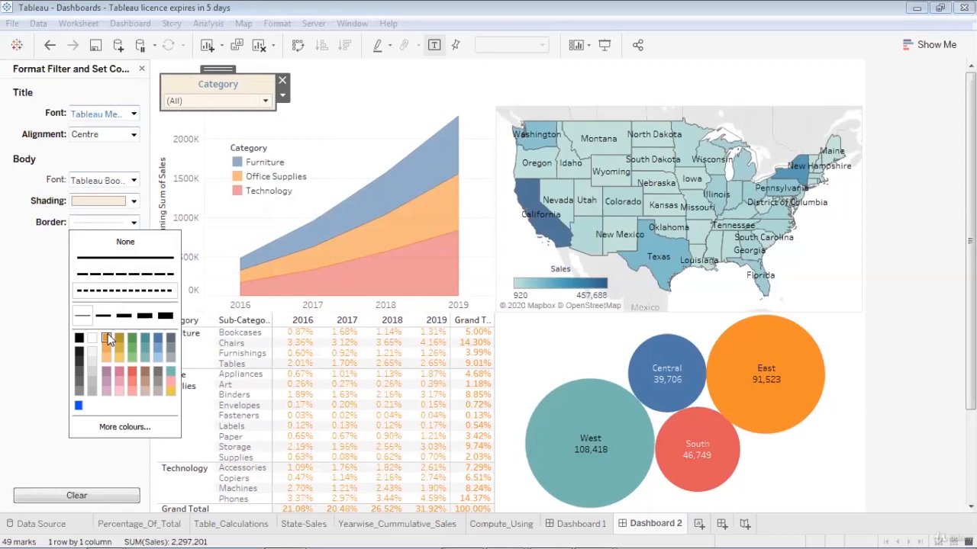
left_click(3, 254)
left_click(324, 96)
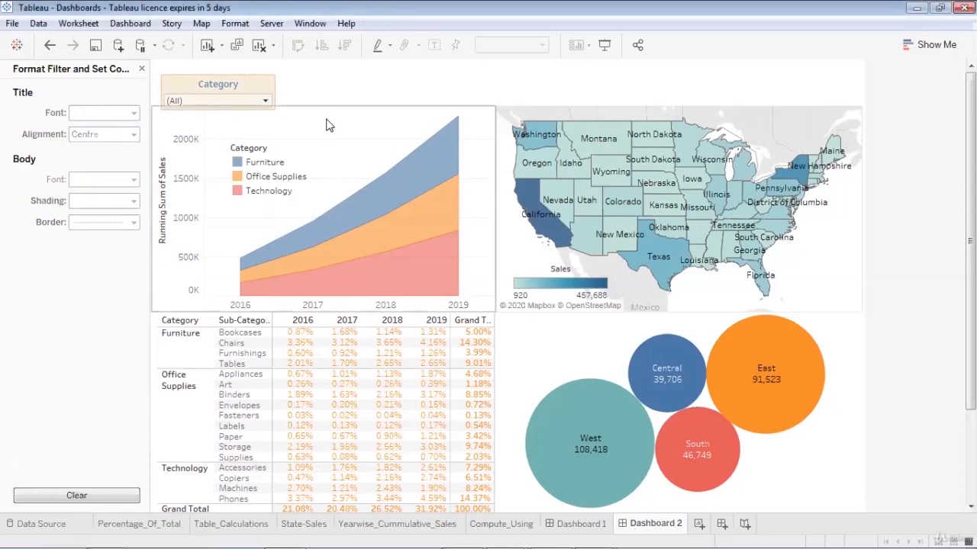
left_click(259, 88)
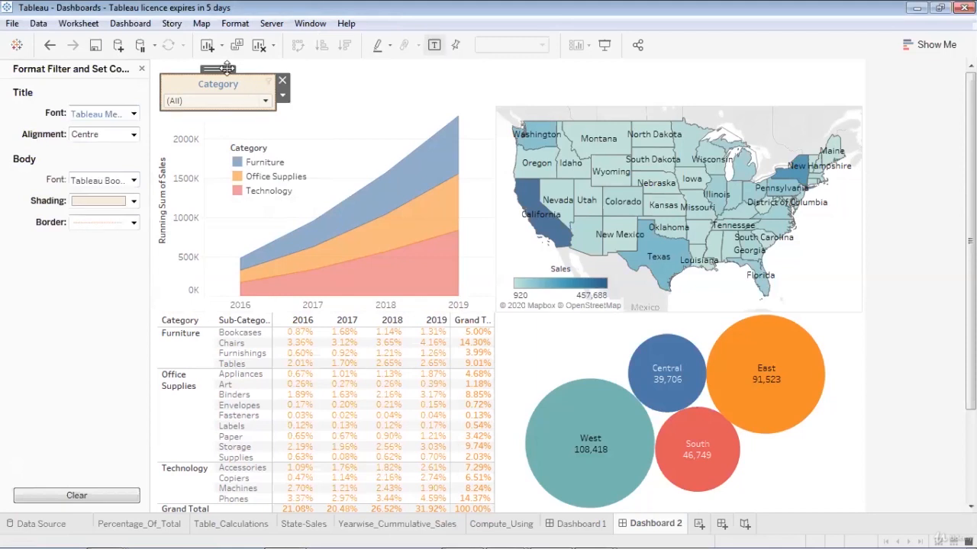
- Nudge the filter card higher and, in Presentation Mode, filter the dashboard to Furniture
left_click_drag(227, 66, 226, 66)
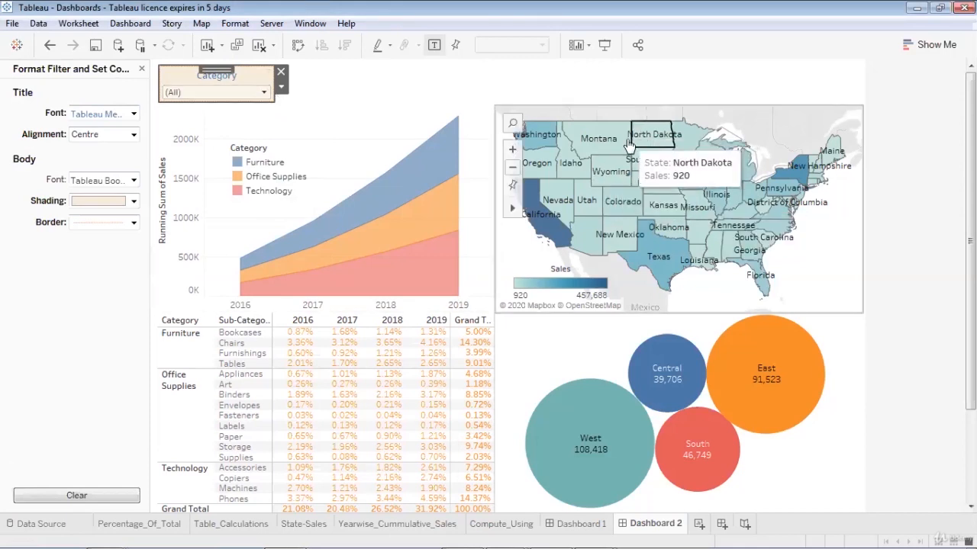
left_click(605, 45)
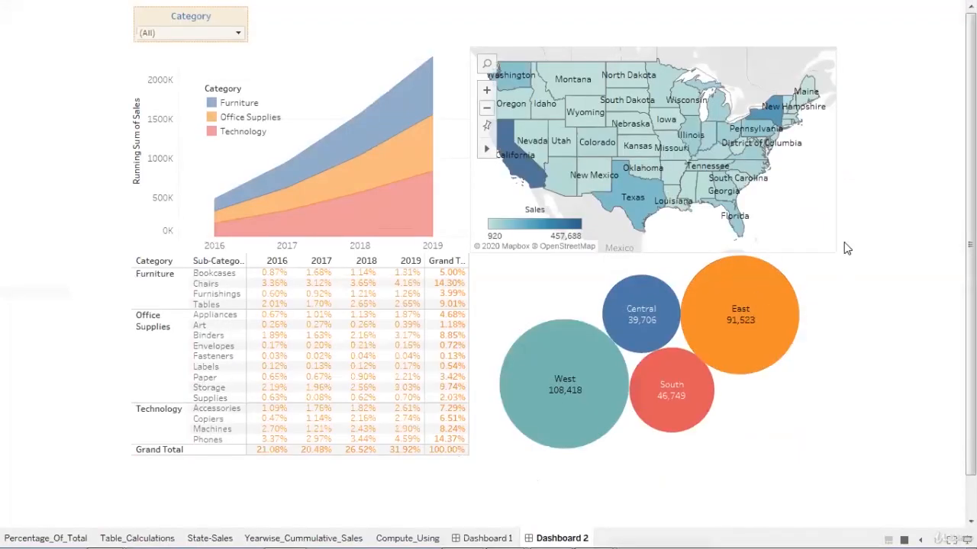
left_click(239, 35)
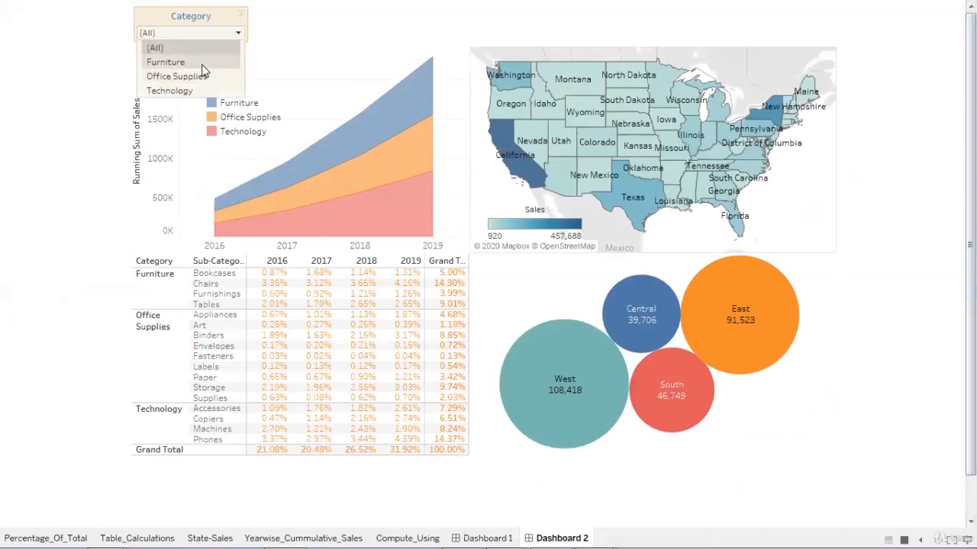
left_click(202, 66)
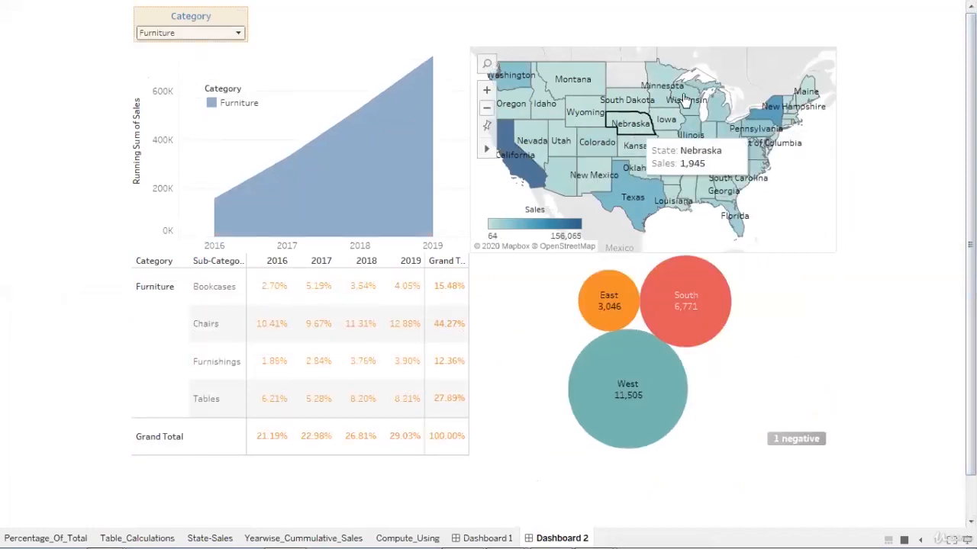
key("Escape")
left_click(281, 87)
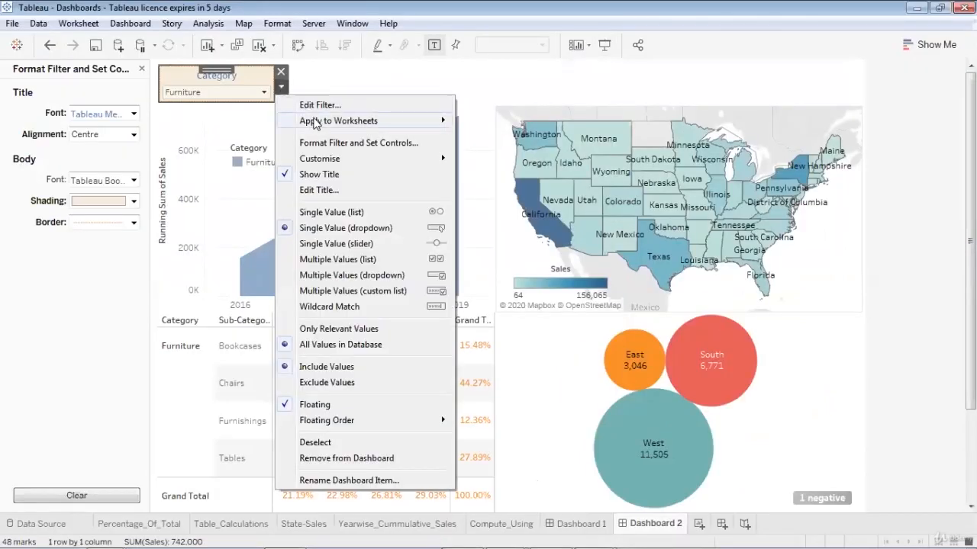
- Restrict the Category filter to Only This Worksheet
mouse_move(338, 122)
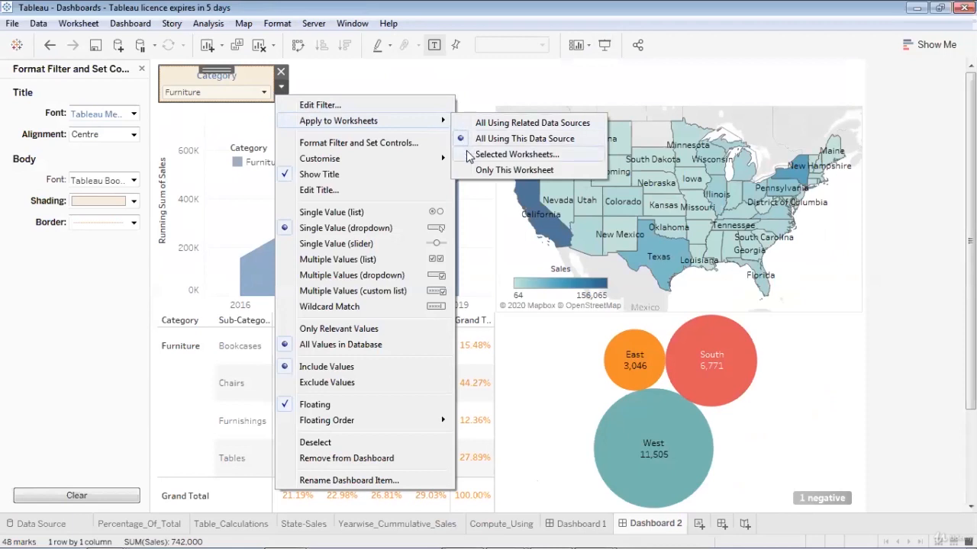
left_click(465, 169)
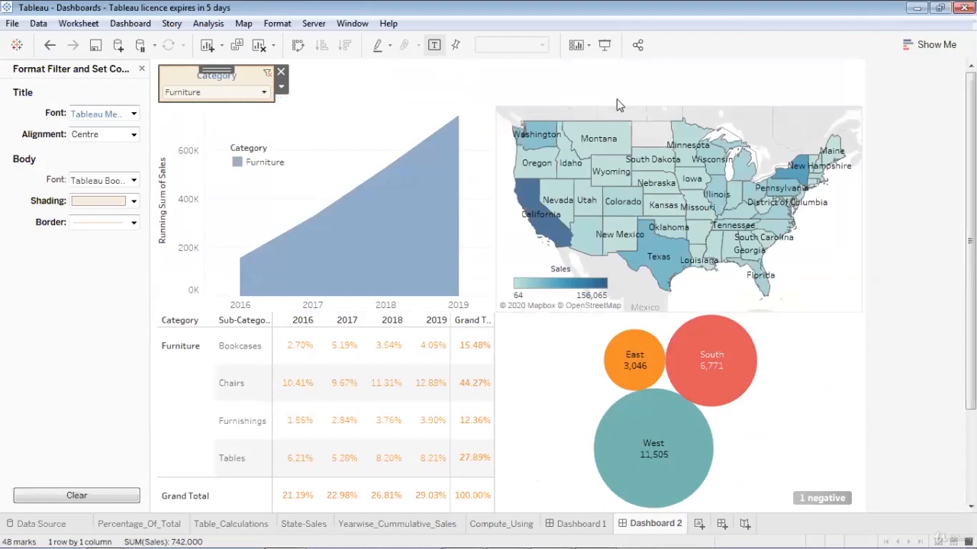
left_click(815, 123)
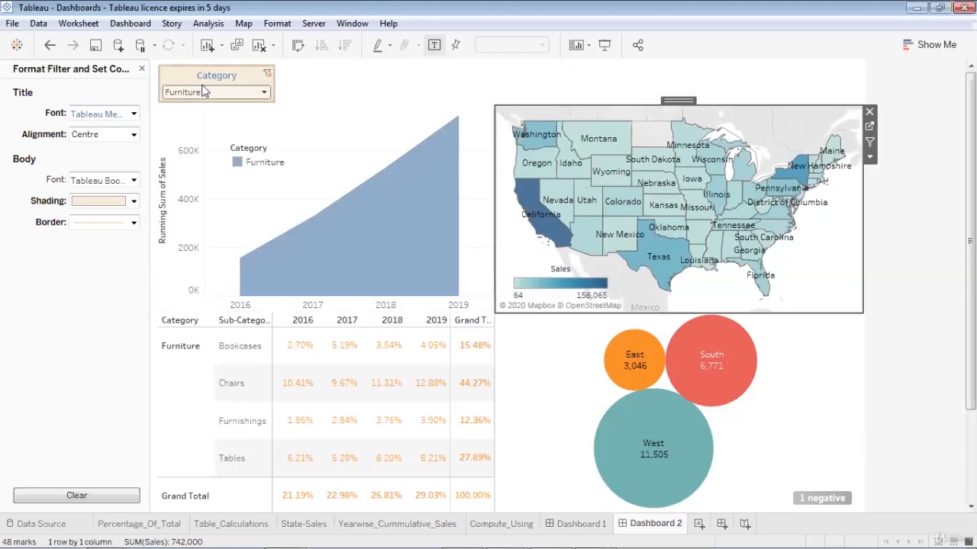
- Test the filter with Office Supplies, then reset Category to (All)
left_click(243, 82)
left_click(266, 94)
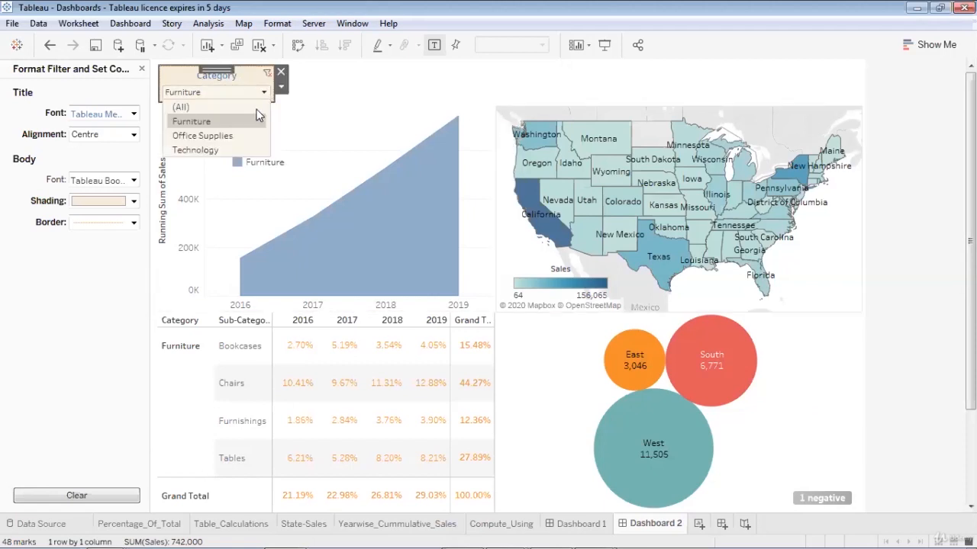
left_click(194, 133)
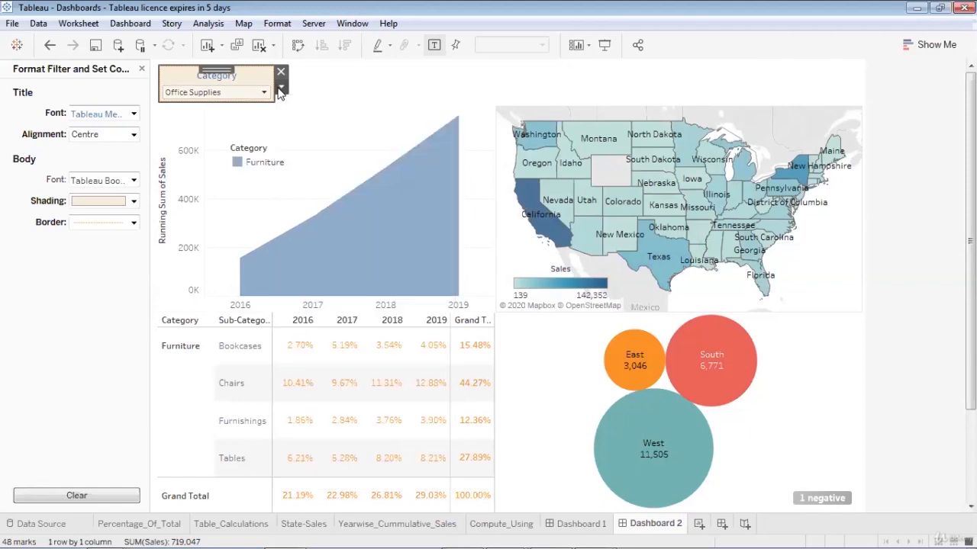
left_click(282, 88)
left_click(472, 89)
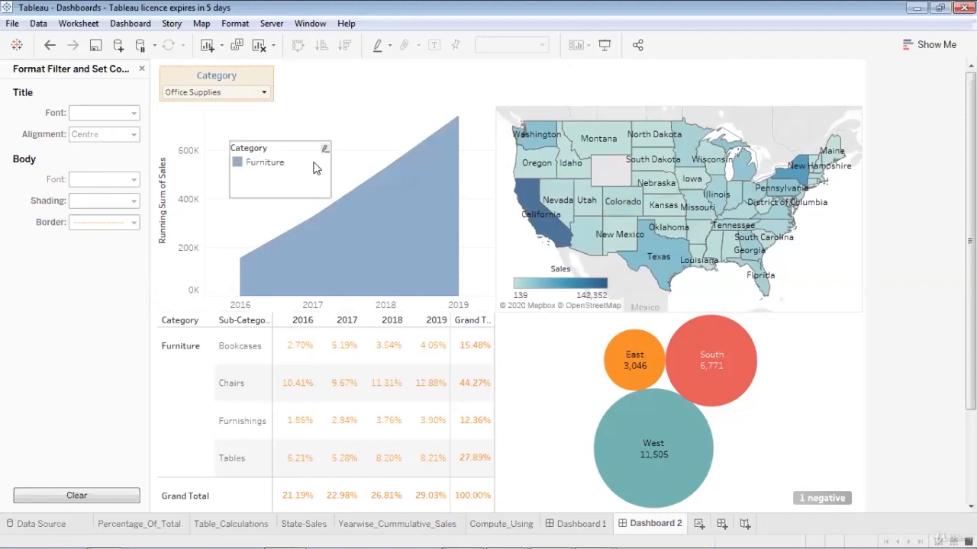
left_click(268, 90)
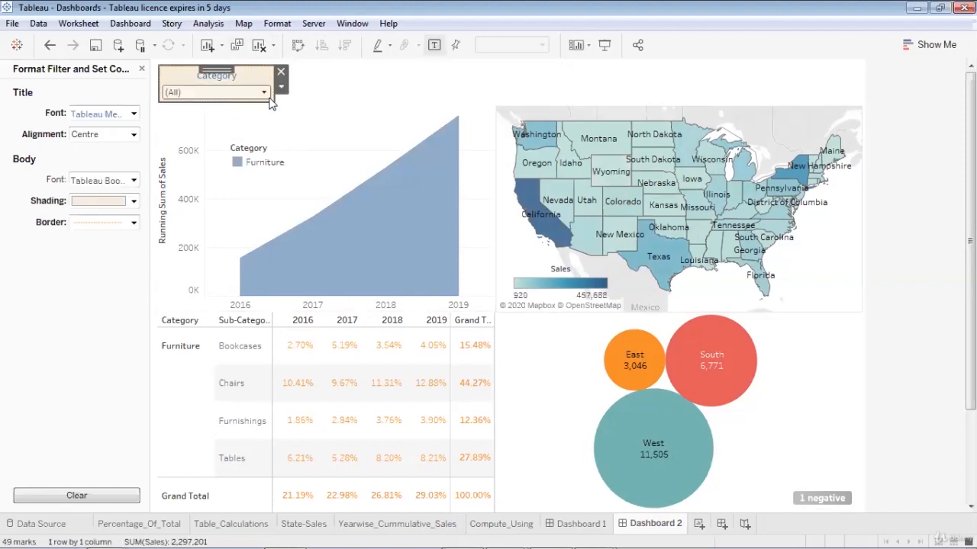
left_click(280, 88)
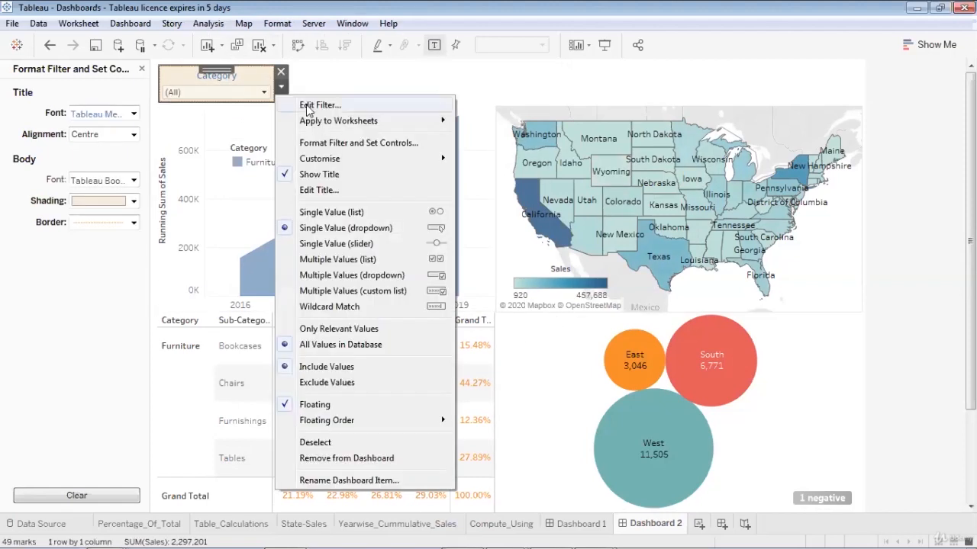
- Apply the Category filter to All Using This Data Source
mouse_move(363, 122)
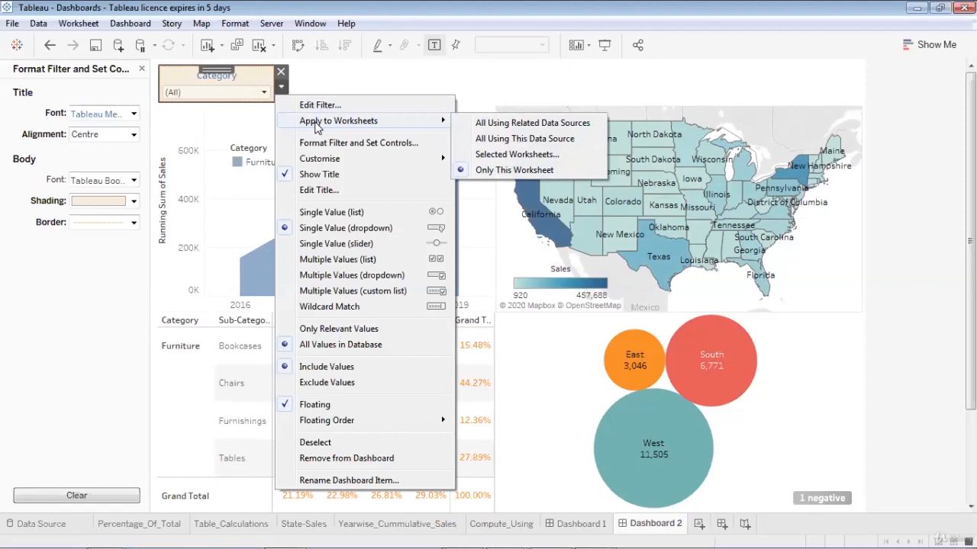
left_click(461, 142)
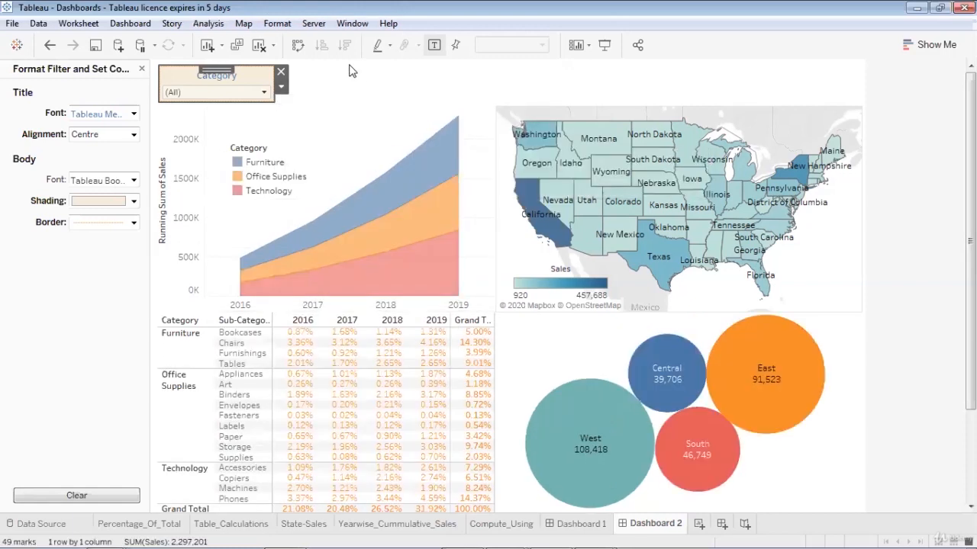
left_click(282, 87)
left_click(283, 89)
left_click(283, 88)
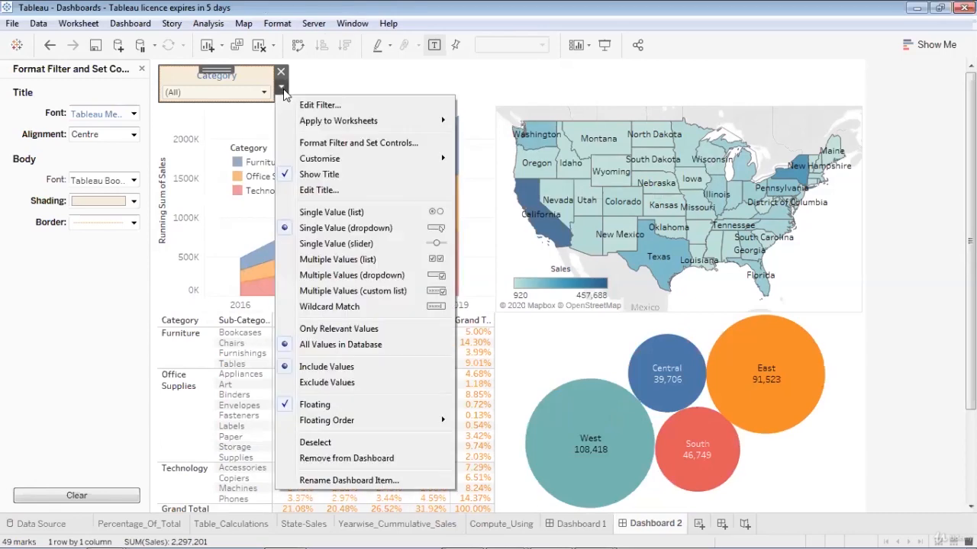
left_click(318, 83)
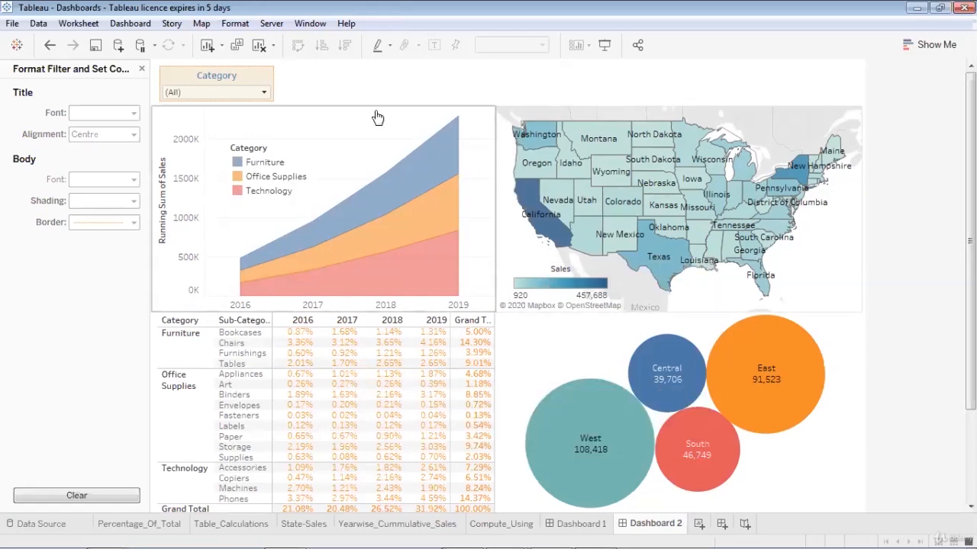
left_click(599, 43)
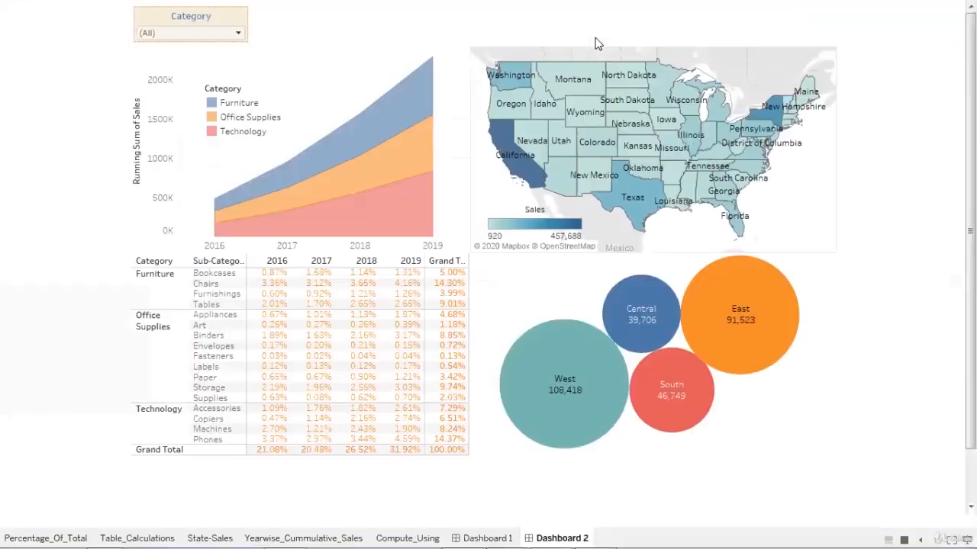
left_click(238, 35)
left_click(204, 78)
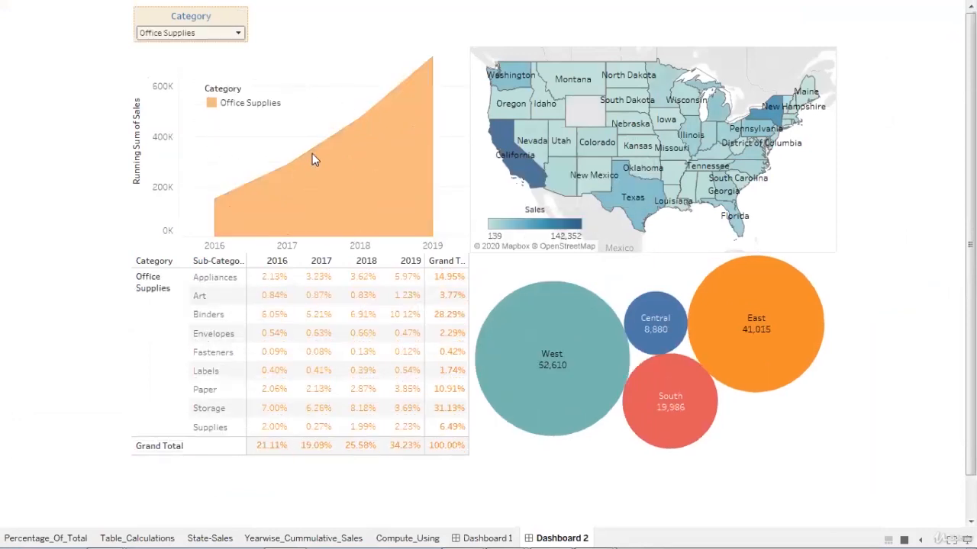
mouse_move(347, 160)
mouse_move(721, 306)
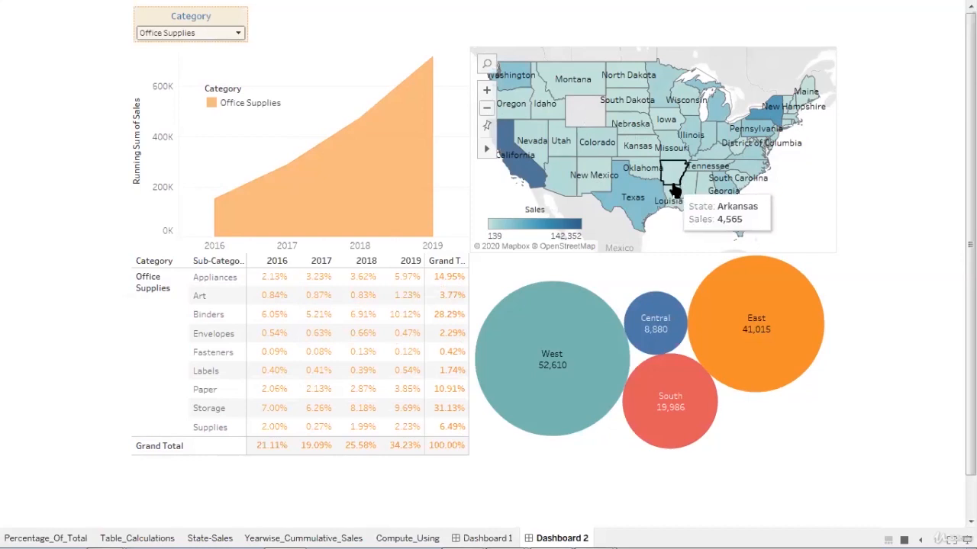
left_click(238, 33)
left_click(213, 93)
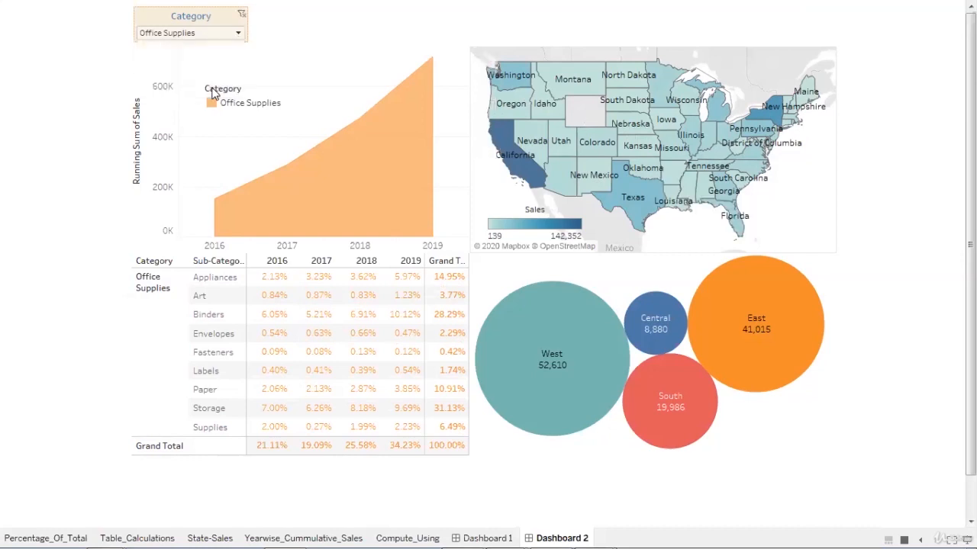
left_click(239, 33)
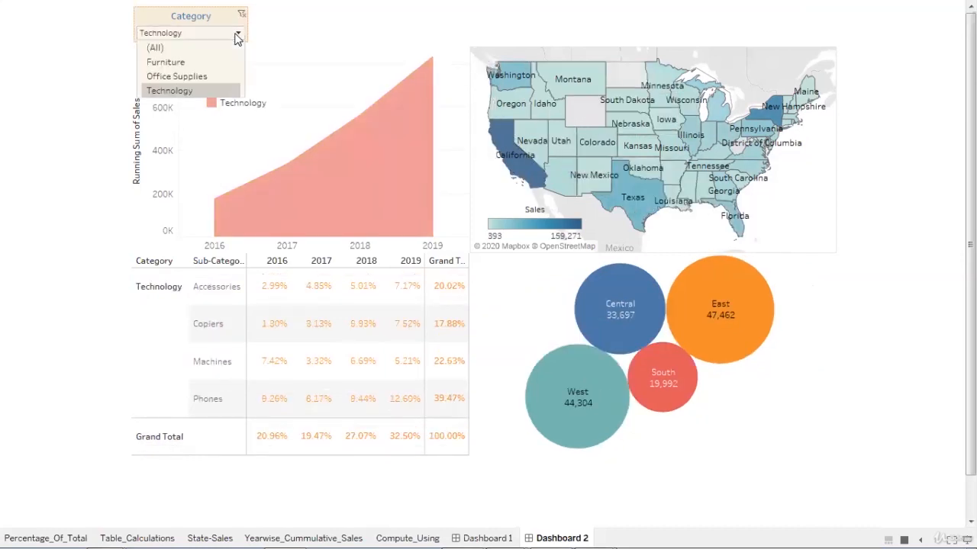
left_click(234, 47)
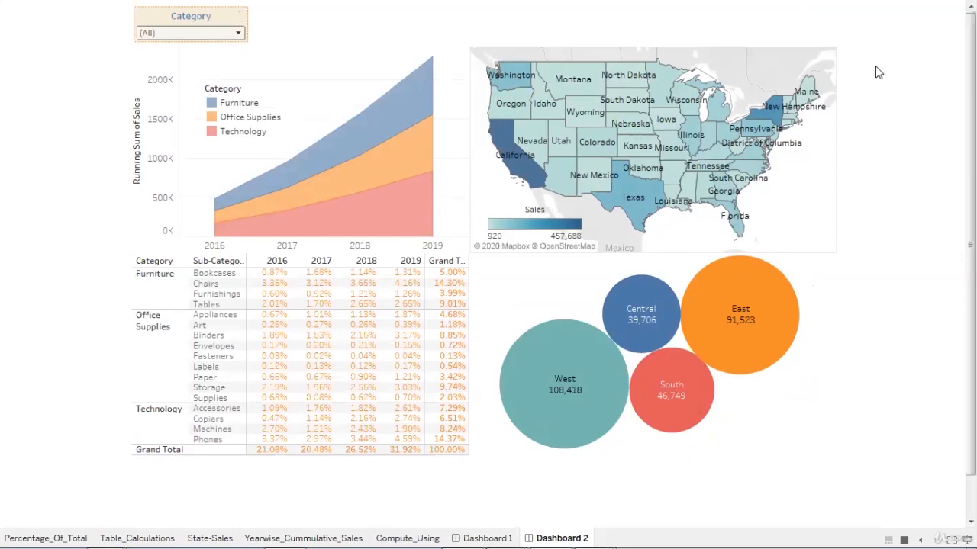
key("Escape")
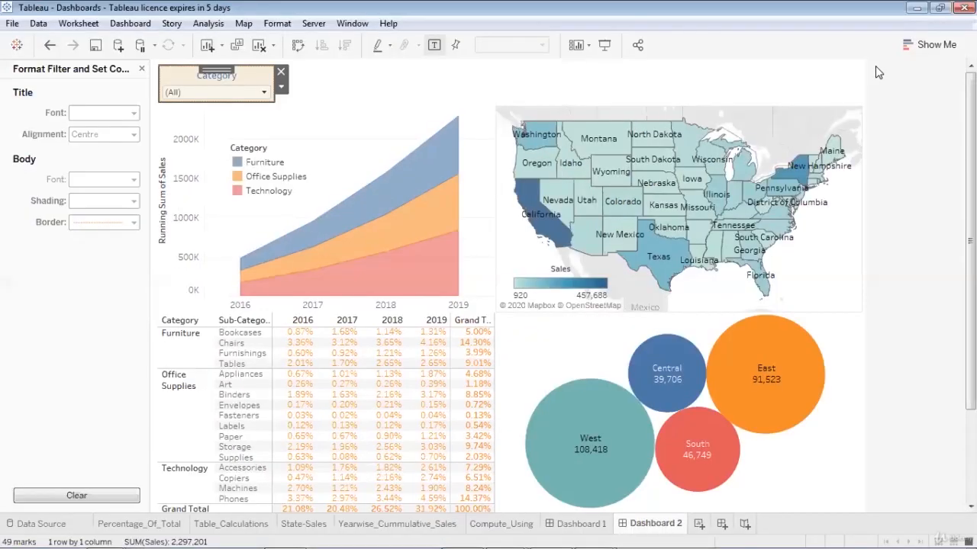
- Deselect the filter card and close the Format Filter and Set Controls pane
left_click(535, 71)
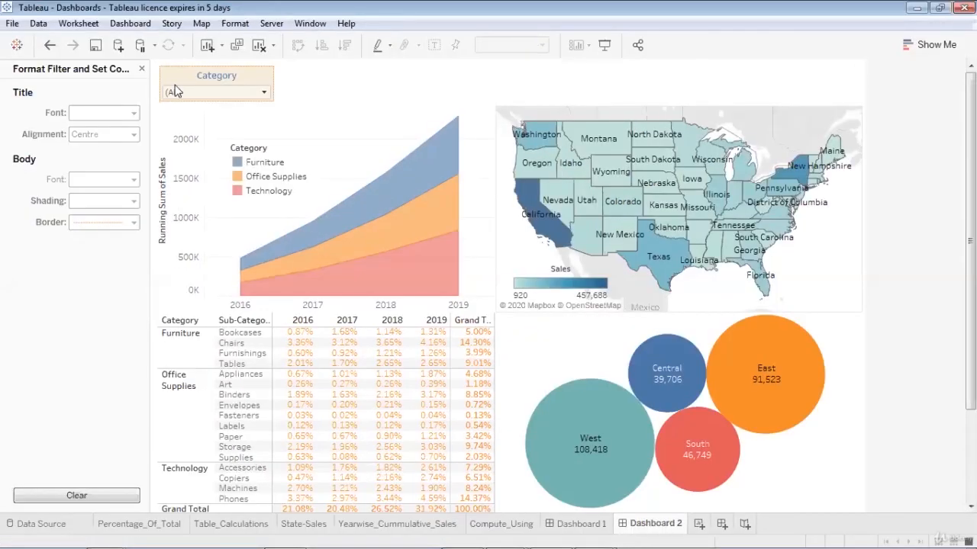
left_click(142, 70)
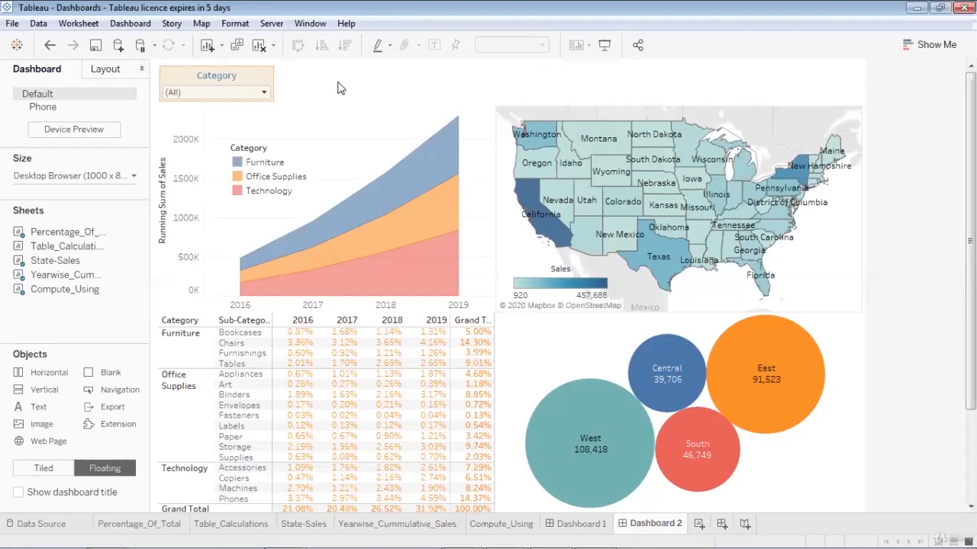
mouse_move(61, 238)
- Turn on Show dashboard title and select the new title strip across the top
left_click(18, 494)
mouse_move(504, 151)
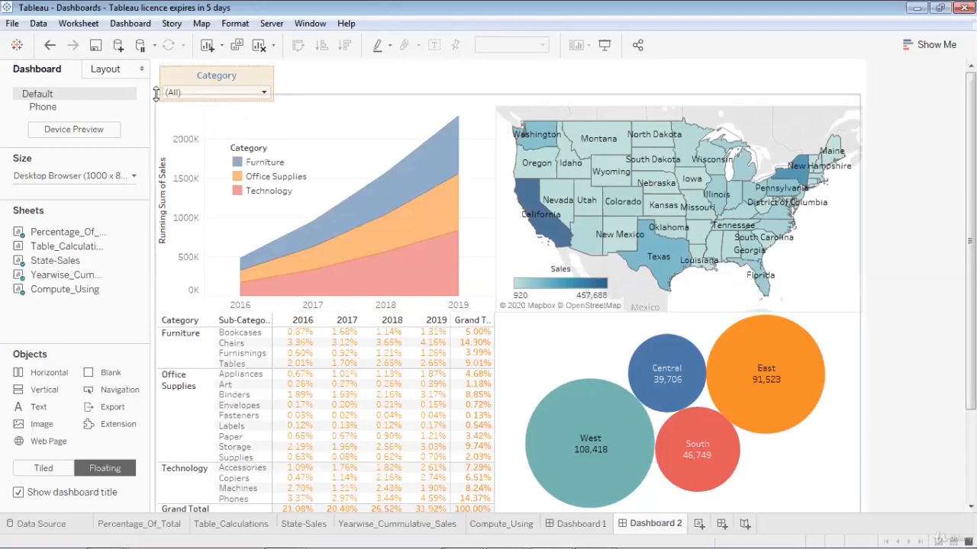
left_click(835, 86)
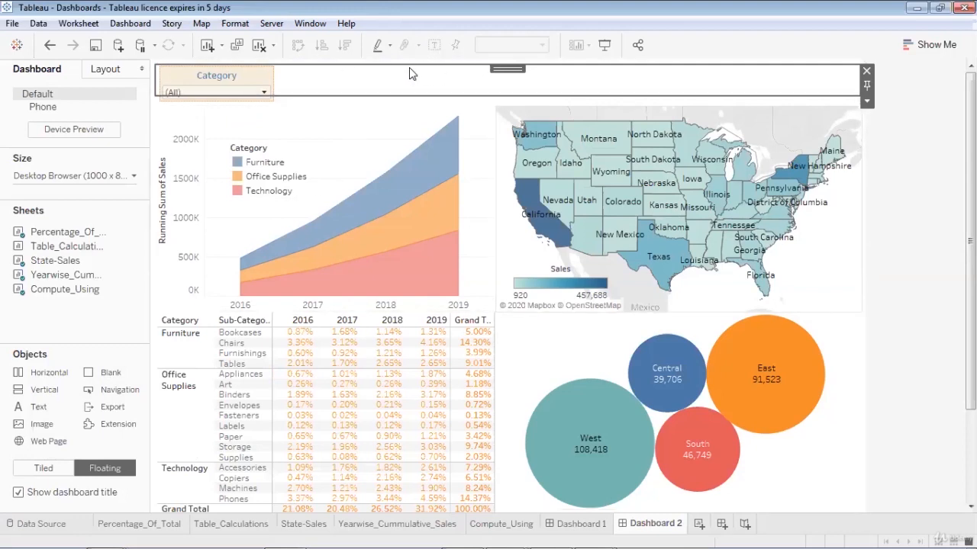
- Replace the placeholder title text with 'SuperStore Business Stats for US market -2'
double_click(453, 82)
triple_click(438, 225)
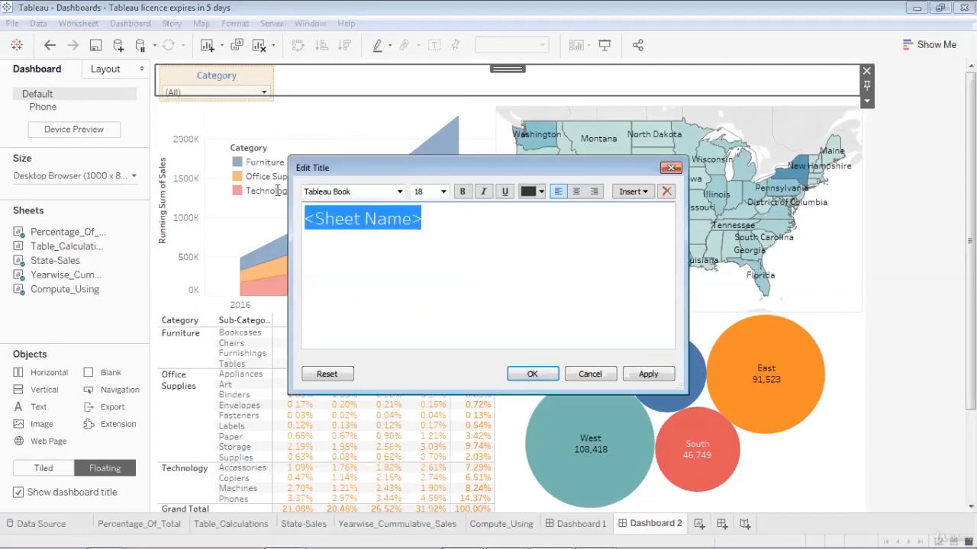
left_click(484, 222)
left_click_drag(464, 216, 293, 209)
type("SuperStore ")
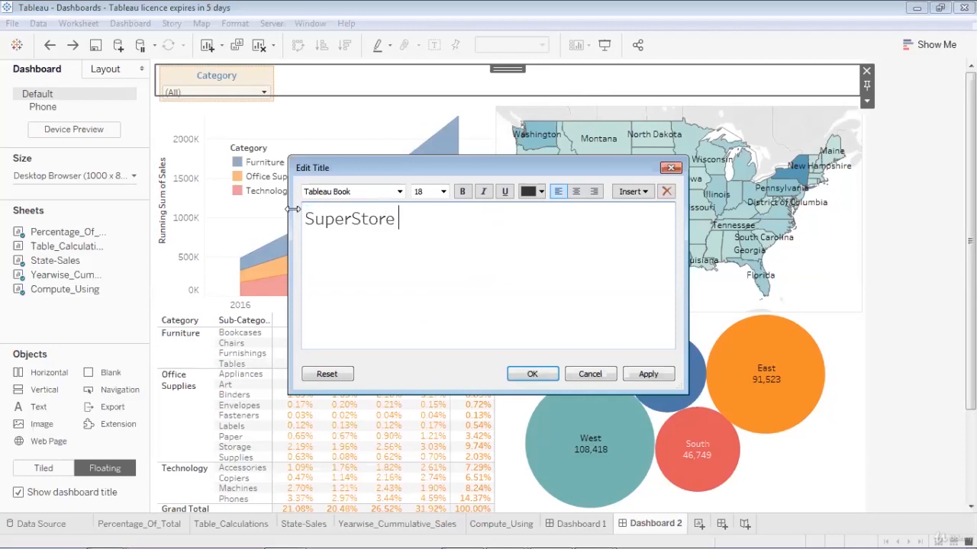
type("Business Sta")
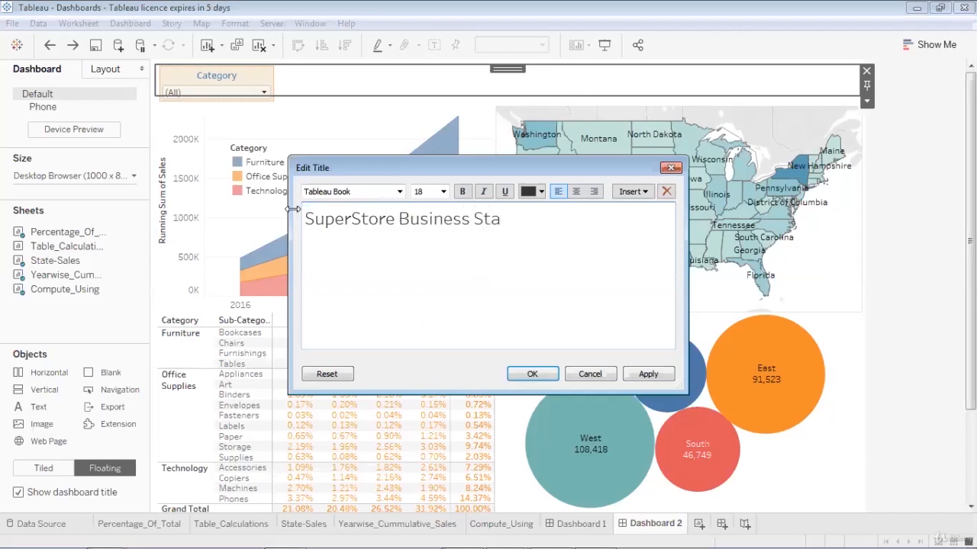
type("ts for US mark")
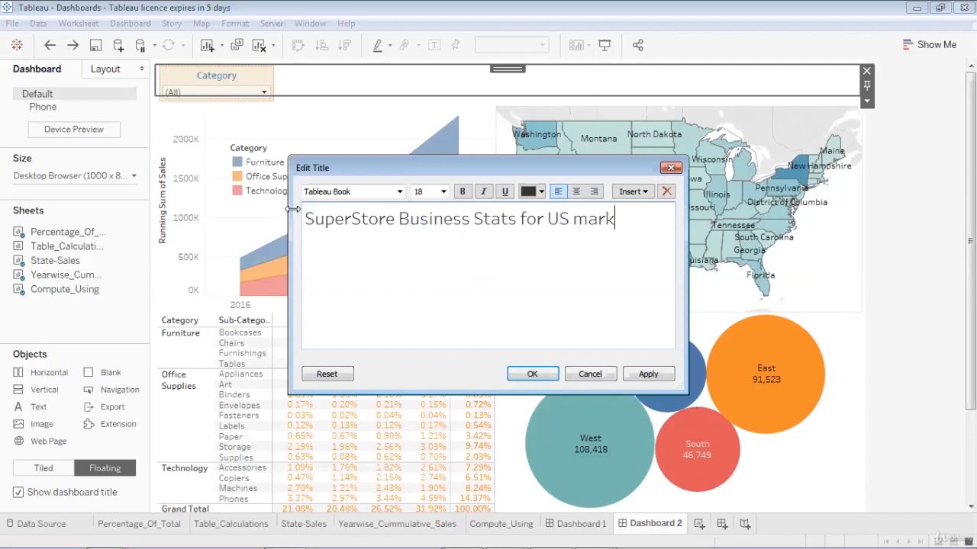
type("et -2")
- Centre the title text, colour it red, and apply the changes
key("ctrl+a")
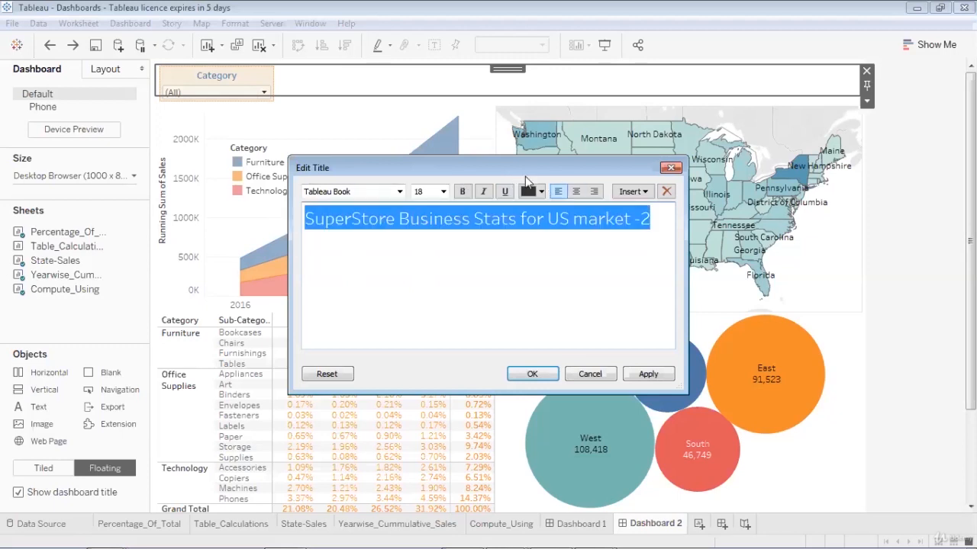
left_click(576, 192)
left_click(534, 191)
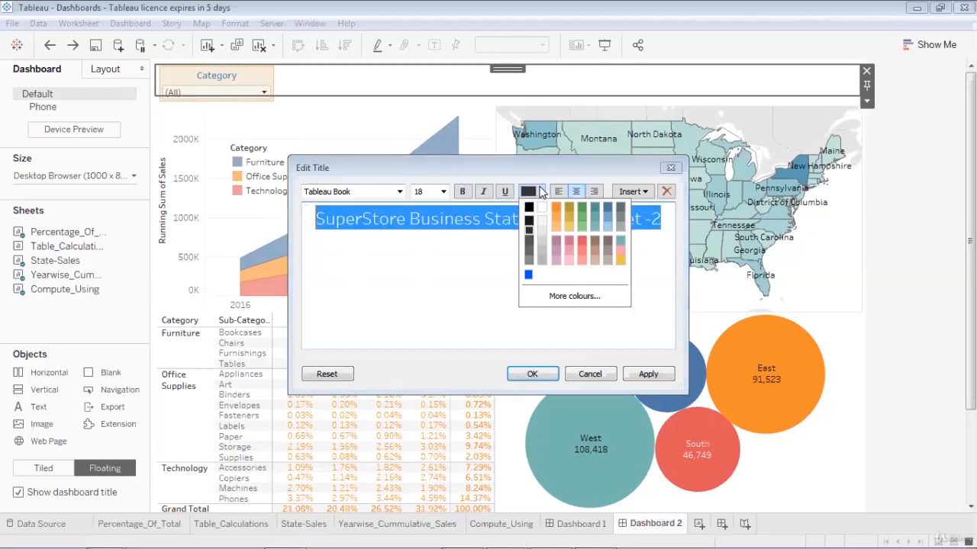
left_click(581, 242)
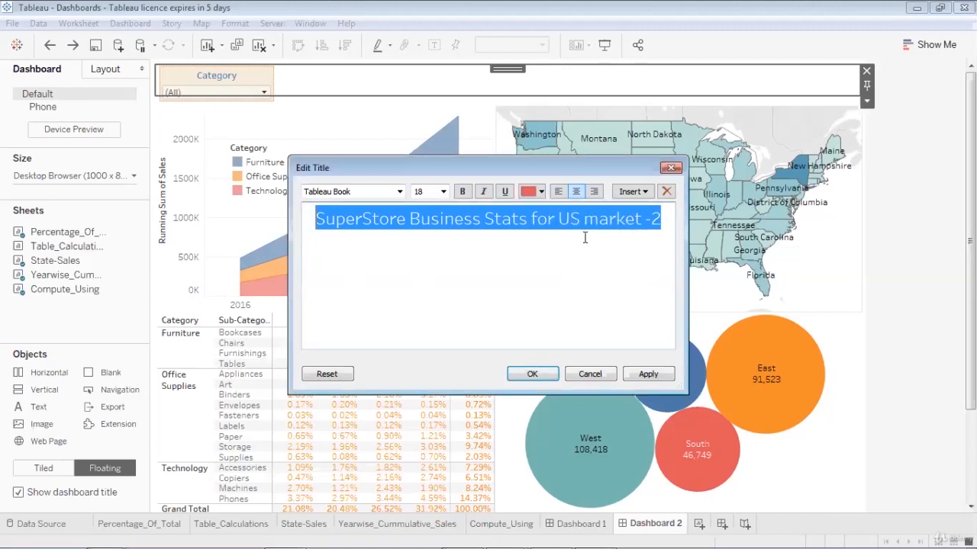
left_click(647, 374)
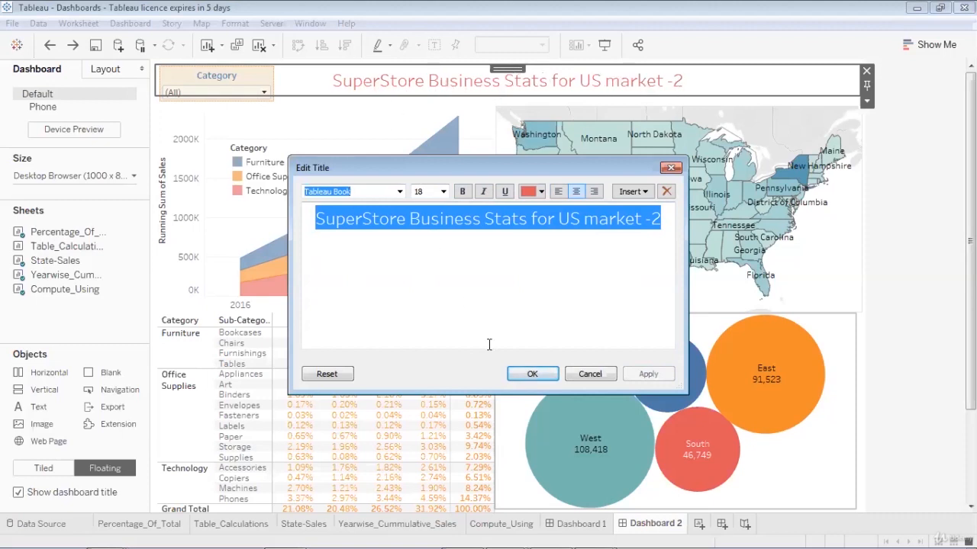
left_click(526, 374)
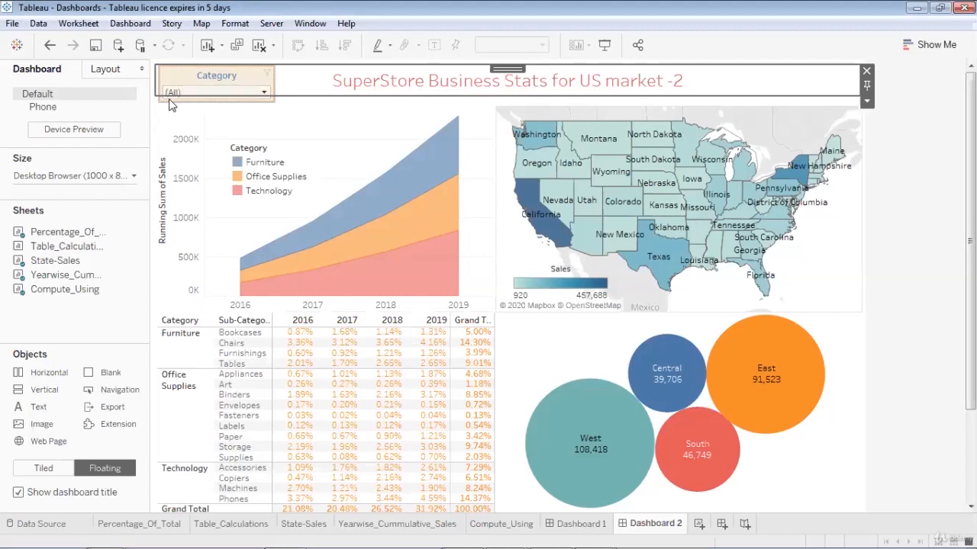
- Nudge the top edges of the bubble chart, crosstab, area chart and map slightly down, and widen the bubble chart a little
left_click(506, 342)
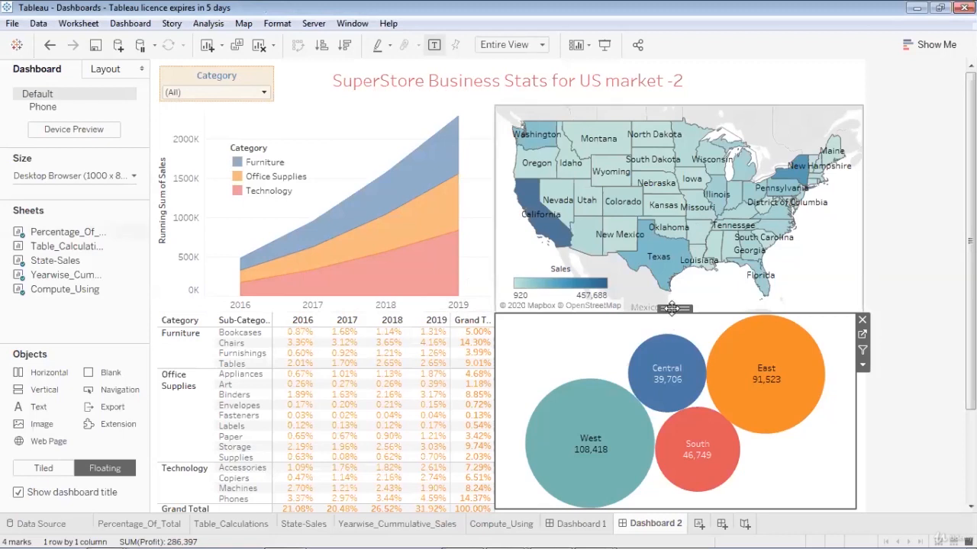
left_click_drag(671, 308, 674, 326)
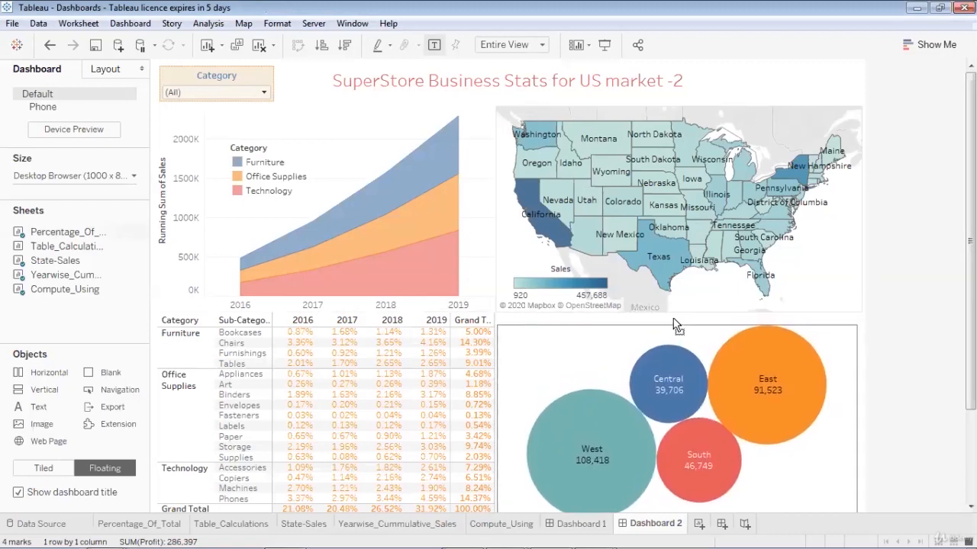
left_click_drag(856, 437, 864, 437)
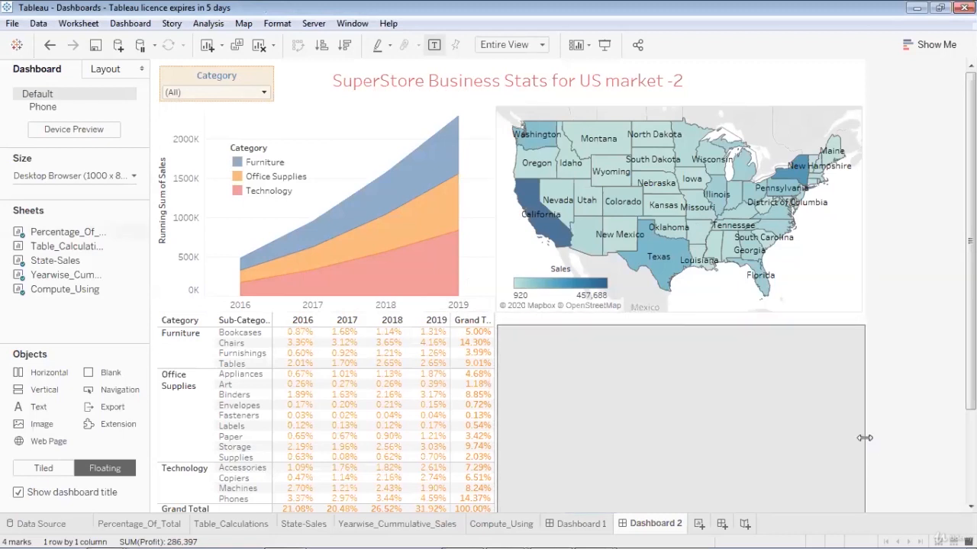
left_click(436, 354)
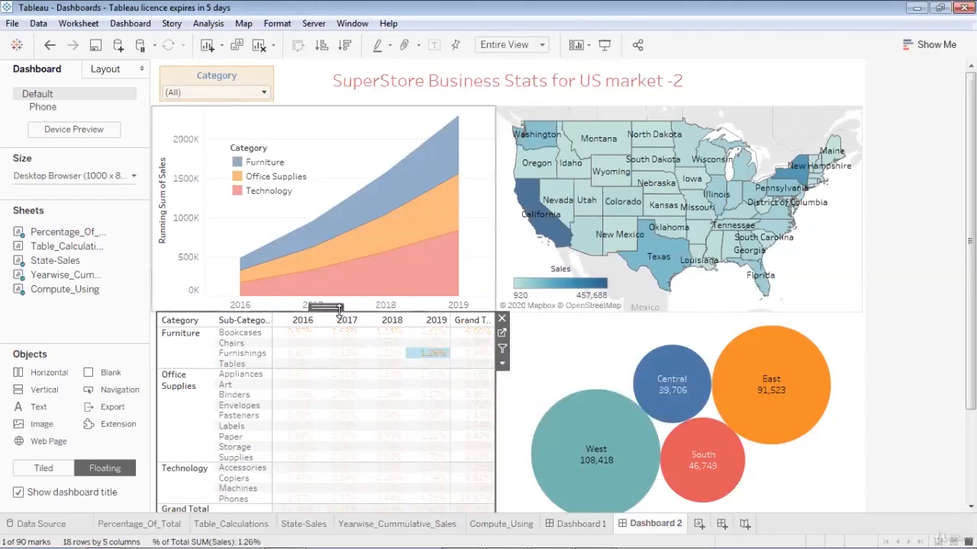
left_click_drag(337, 307, 337, 317)
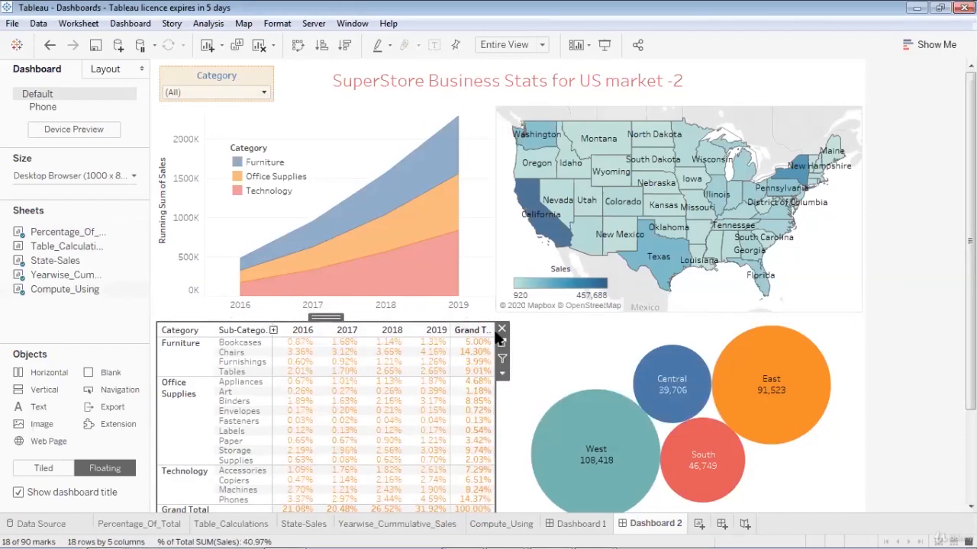
left_click(322, 147)
left_click_drag(322, 103, 324, 113)
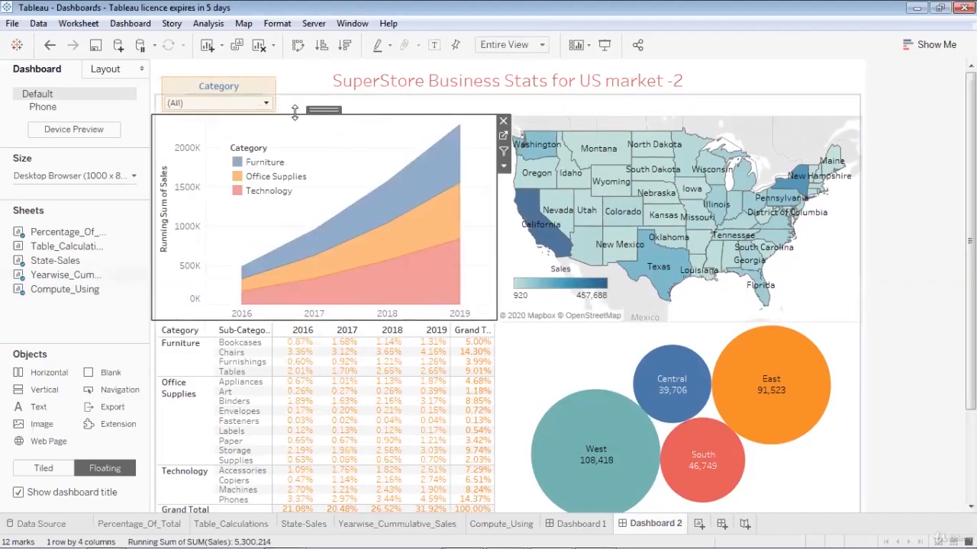
left_click_drag(296, 113, 298, 121)
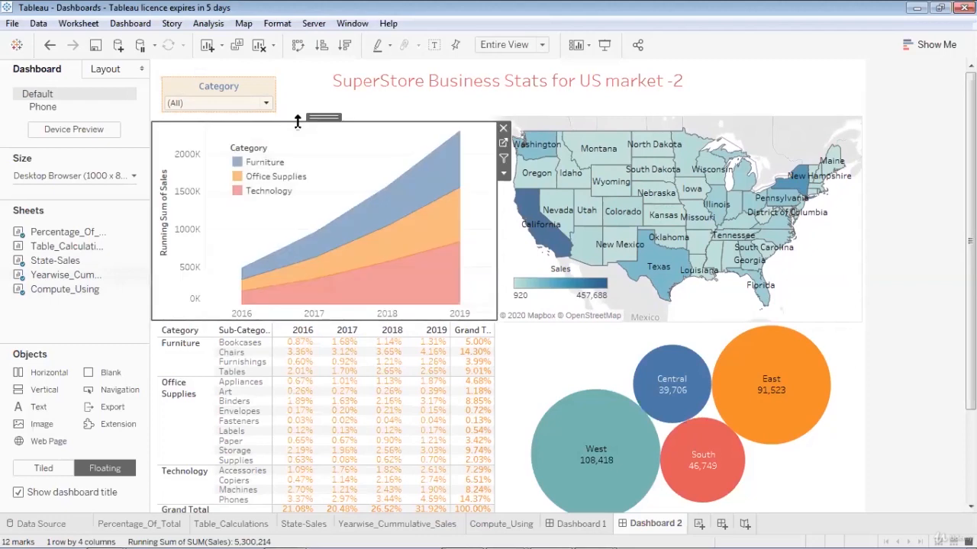
left_click(532, 121)
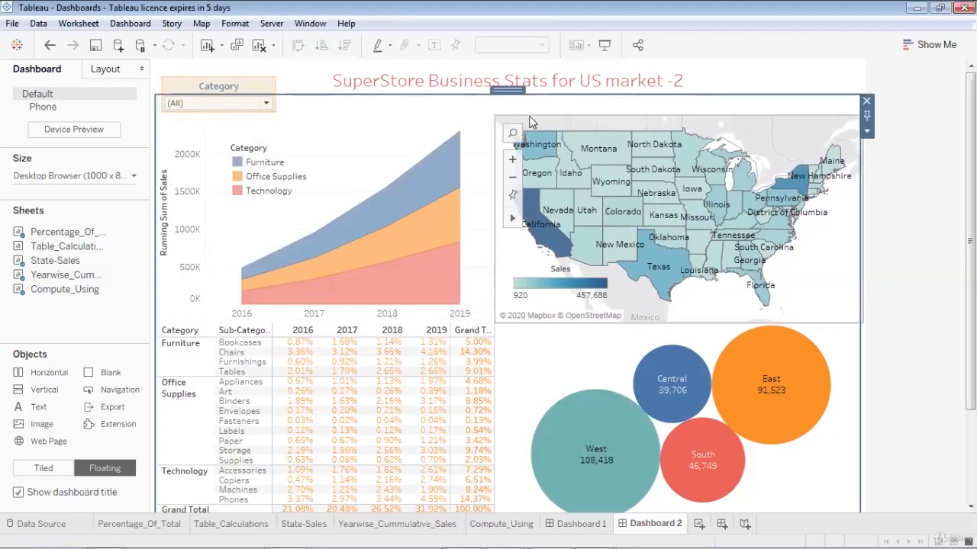
left_click_drag(533, 115, 534, 124)
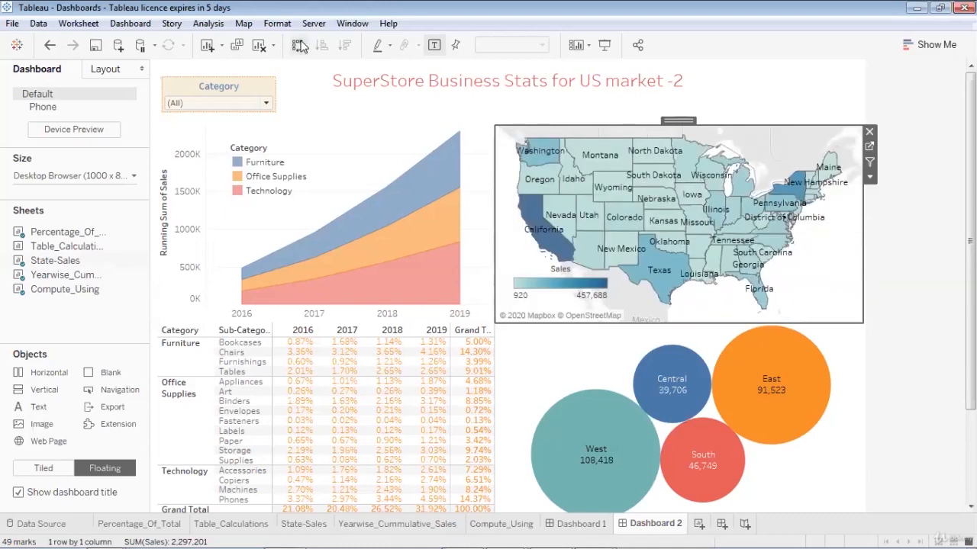
- Move the Category filter down over the area chart and reposition the title in the top strip
left_click(259, 88)
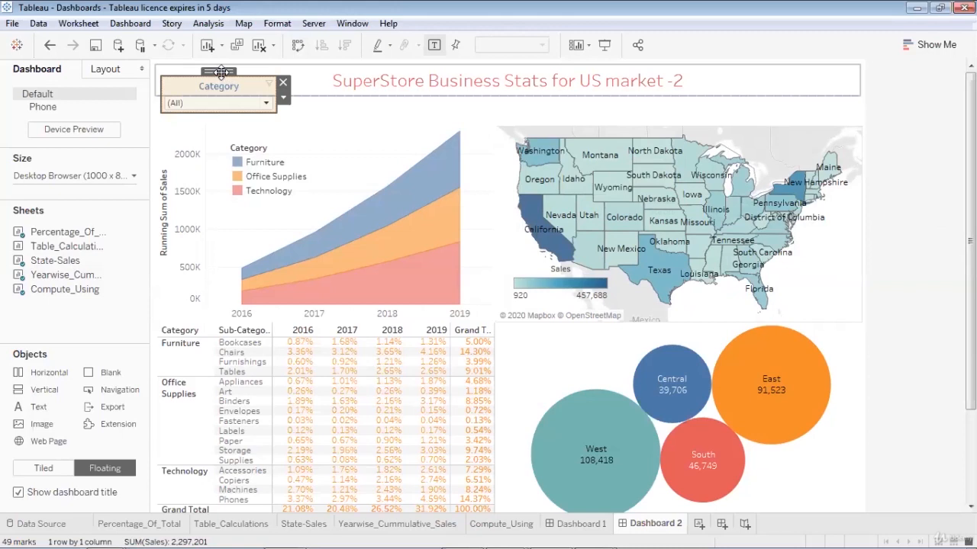
left_click_drag(220, 73, 277, 97)
left_click(385, 112)
left_click(321, 108)
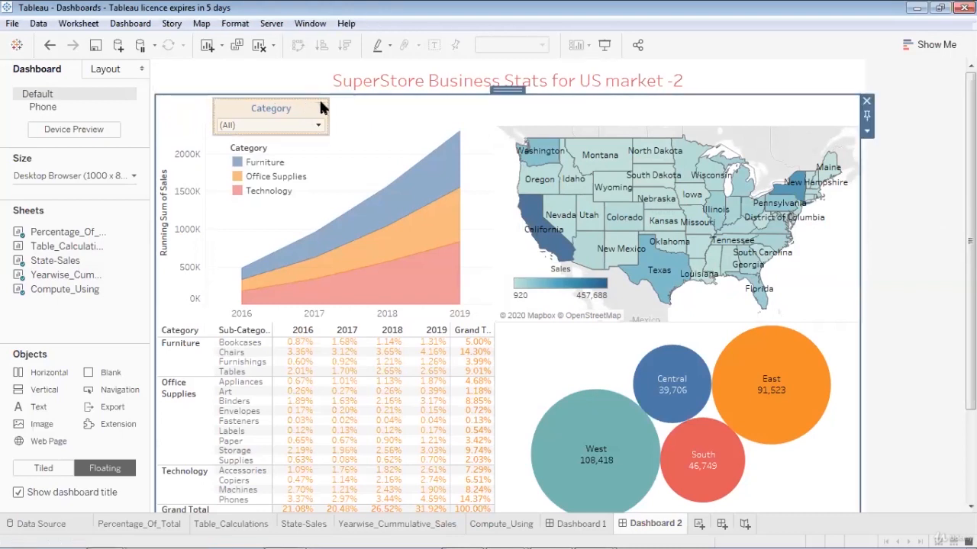
left_click(418, 76)
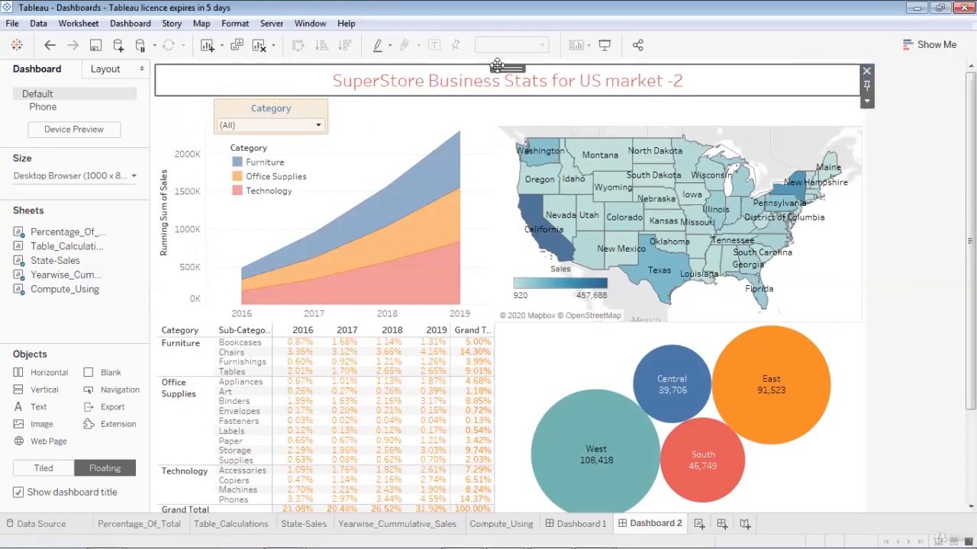
left_click_drag(497, 66, 450, 100)
- Shorten the Category filter from the top and shift it left above the area chart
left_click(275, 92)
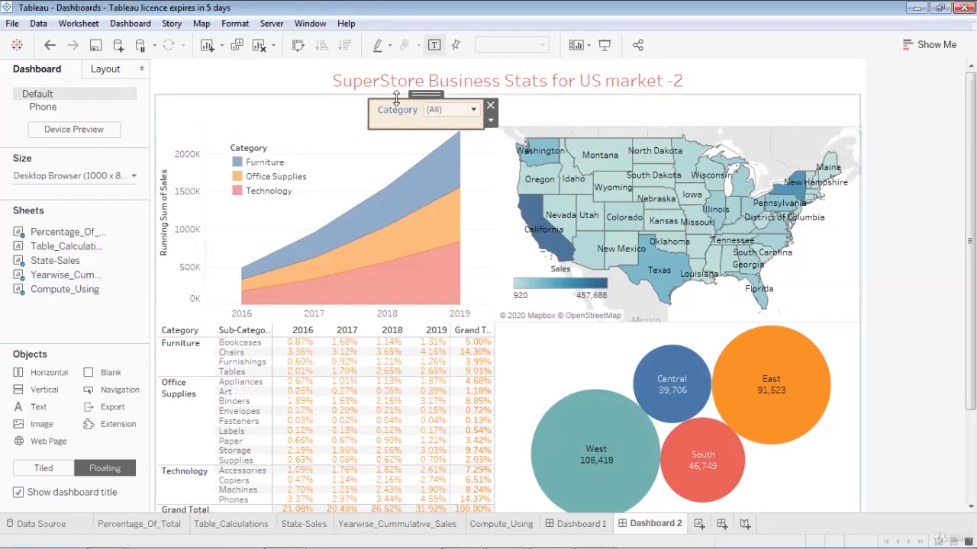
left_click_drag(396, 99, 396, 106)
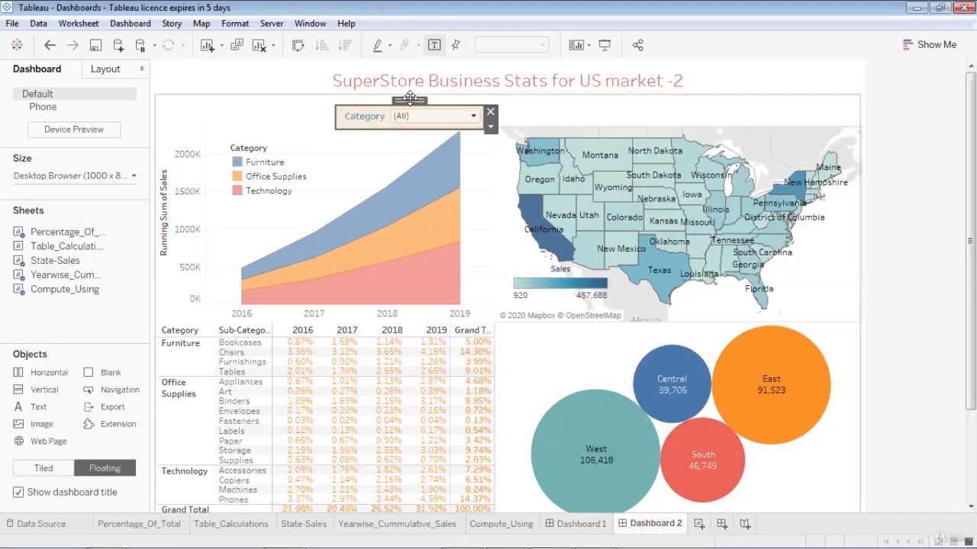
left_click_drag(427, 99, 349, 98)
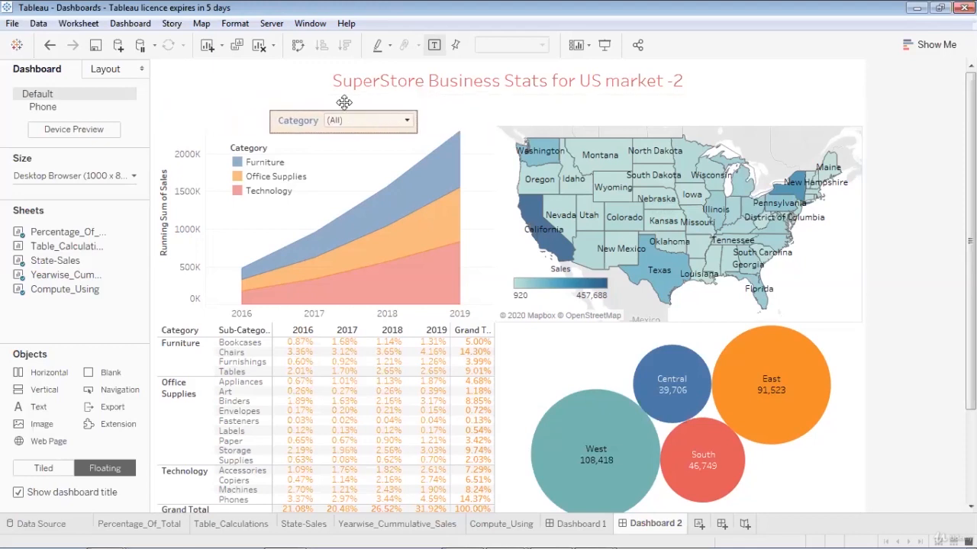
left_click(466, 111)
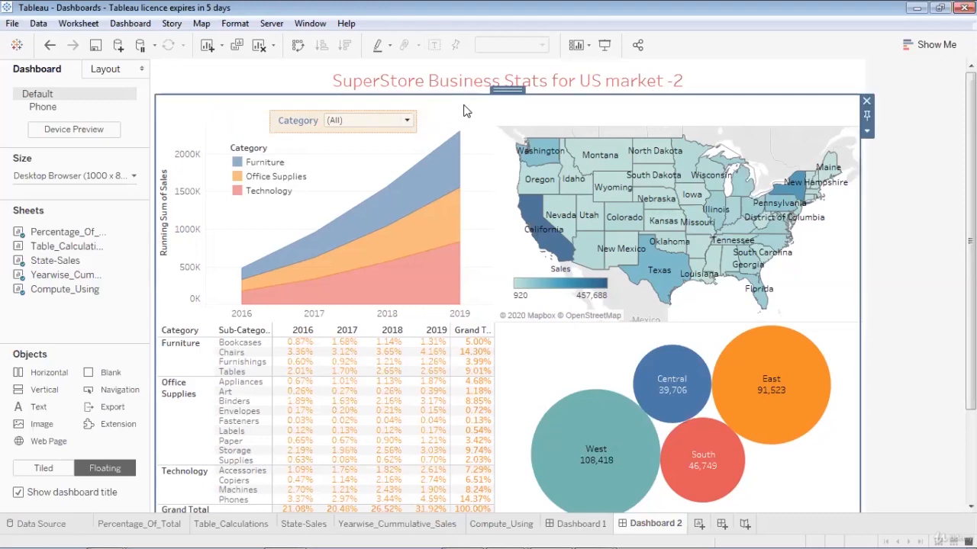
left_click(277, 83)
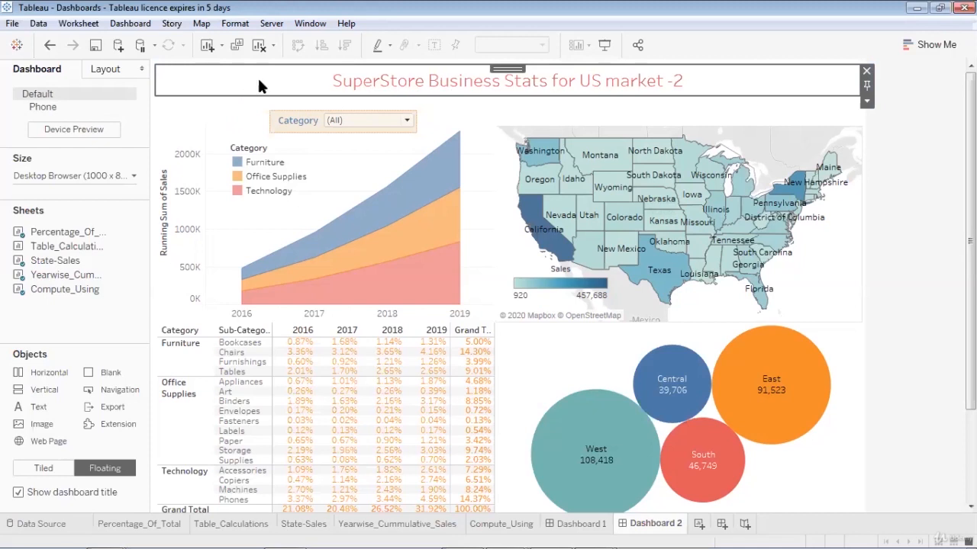
- Give the title and the inner container orange long-dashed borders
left_click(105, 70)
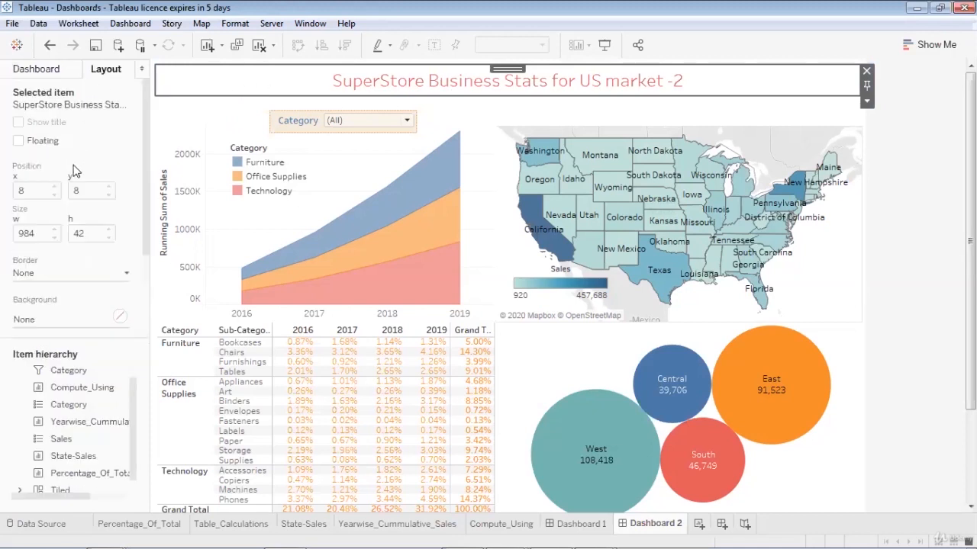
left_click(126, 275)
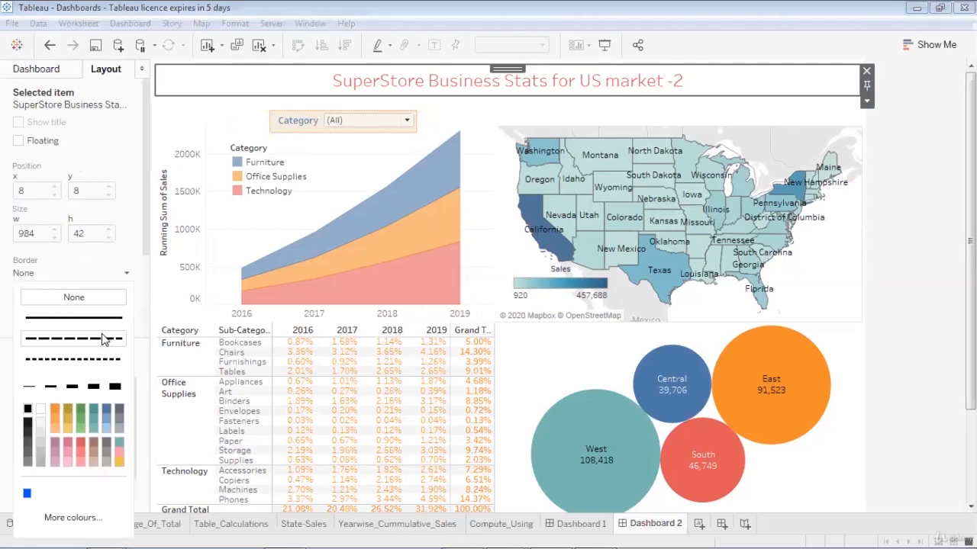
left_click(105, 339)
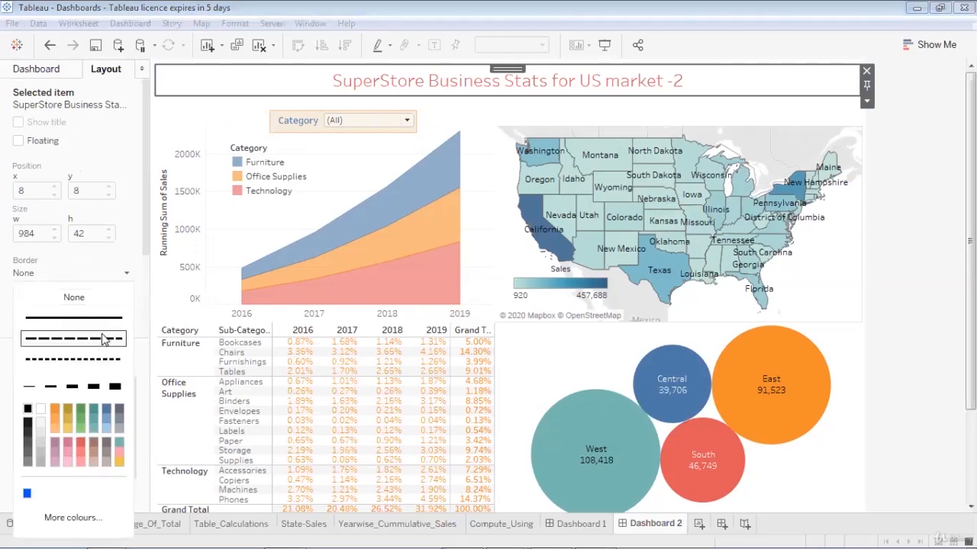
left_click(55, 409)
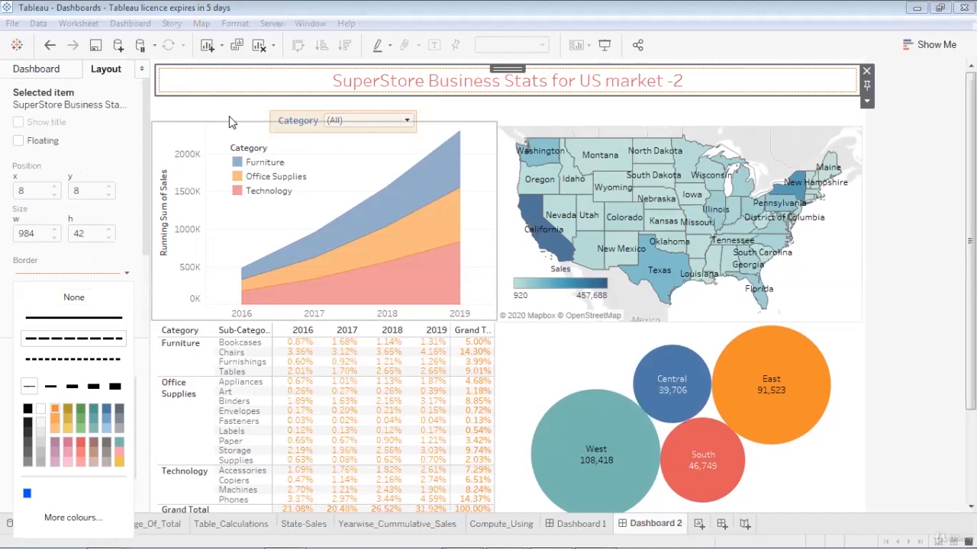
left_click(171, 121)
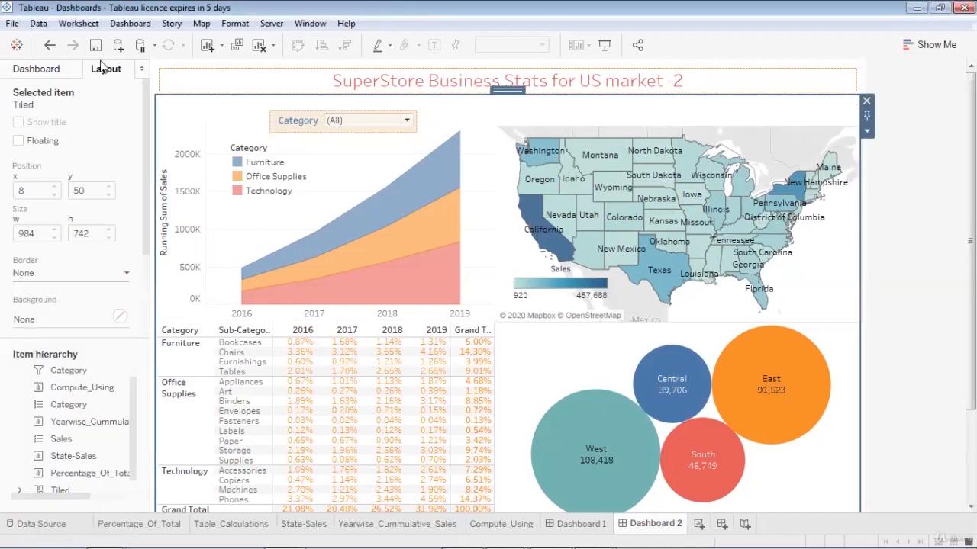
left_click(126, 274)
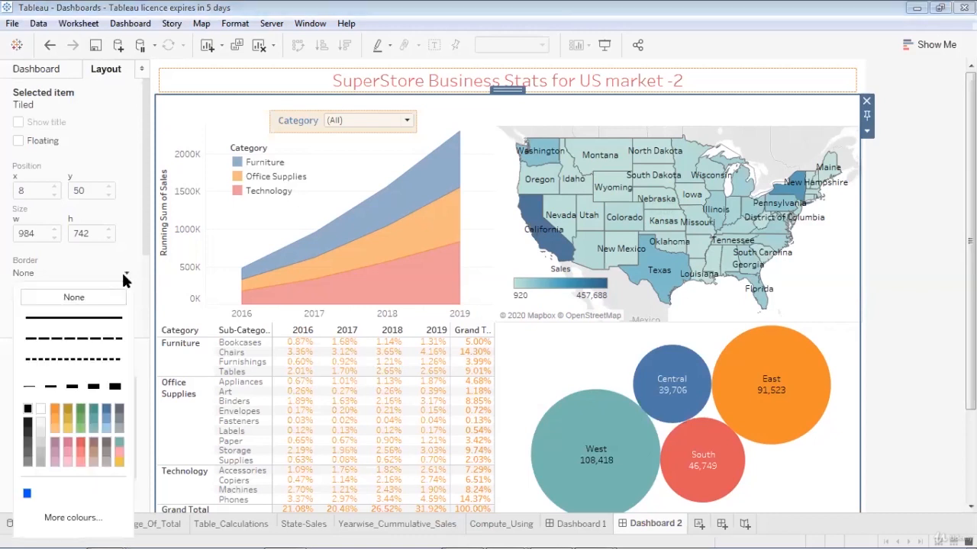
left_click(95, 338)
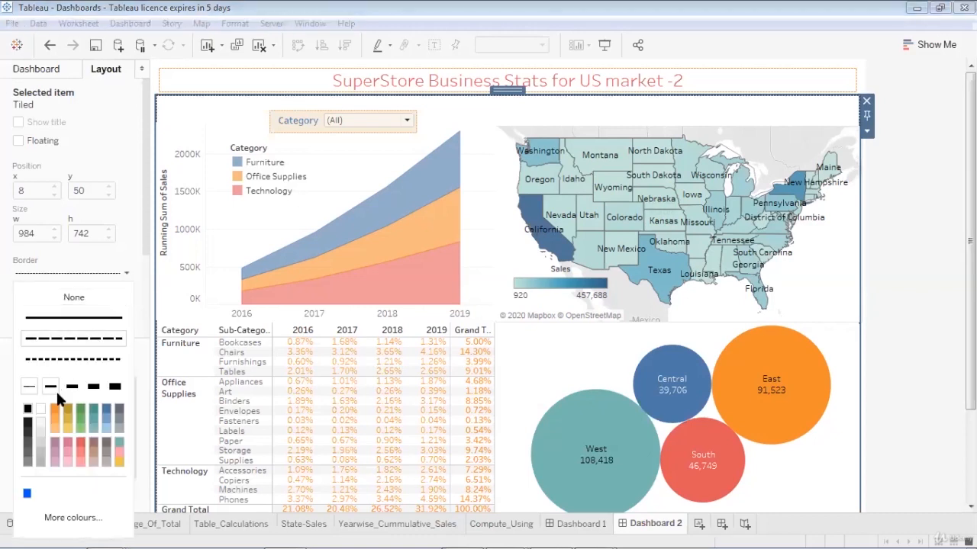
left_click(54, 412)
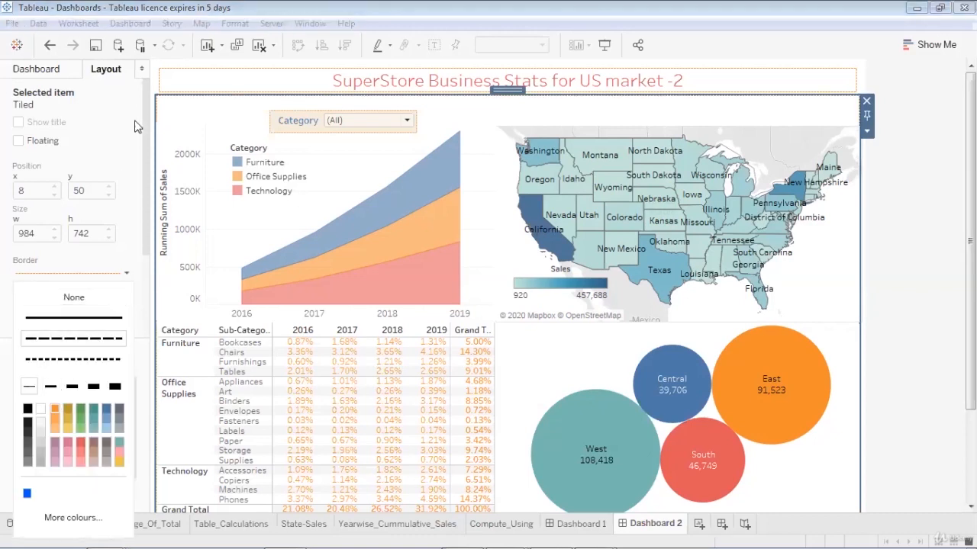
- Set a solid border on the whole-dashboard container and view the dashboard full screen
left_click(155, 84)
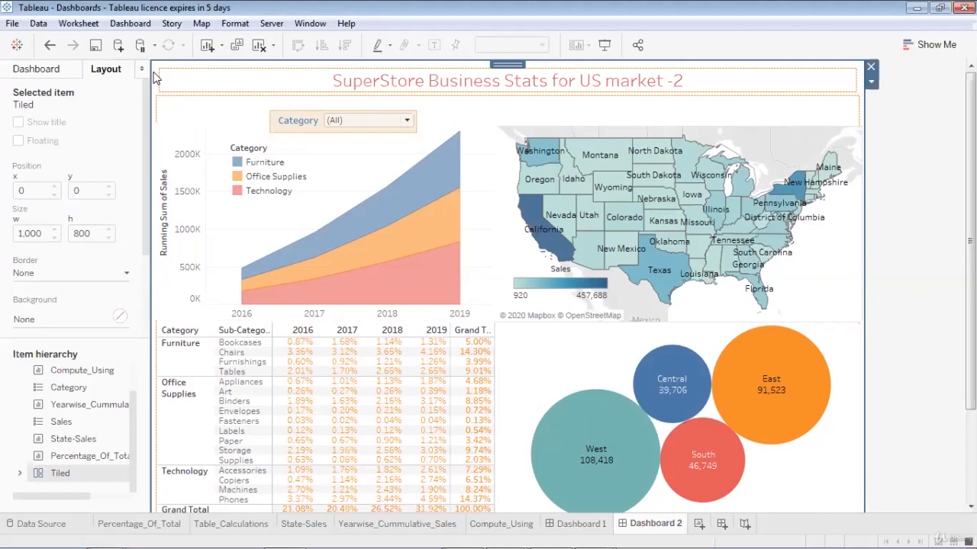
left_click(161, 112)
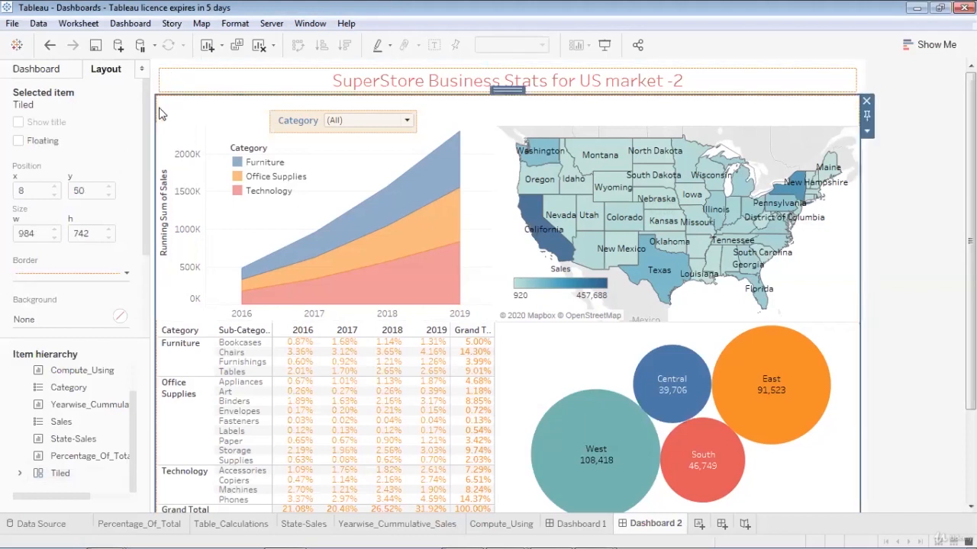
left_click(153, 83)
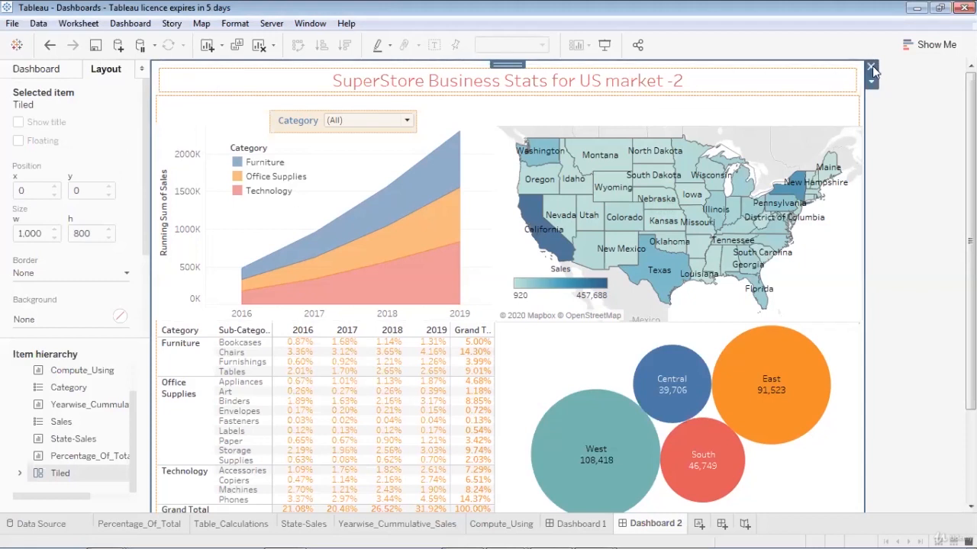
left_click(124, 268)
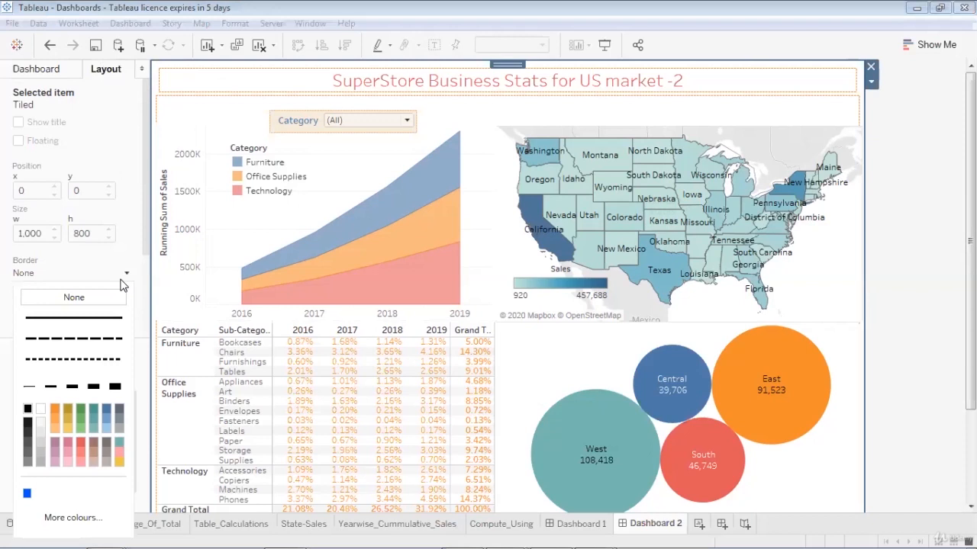
left_click(90, 318)
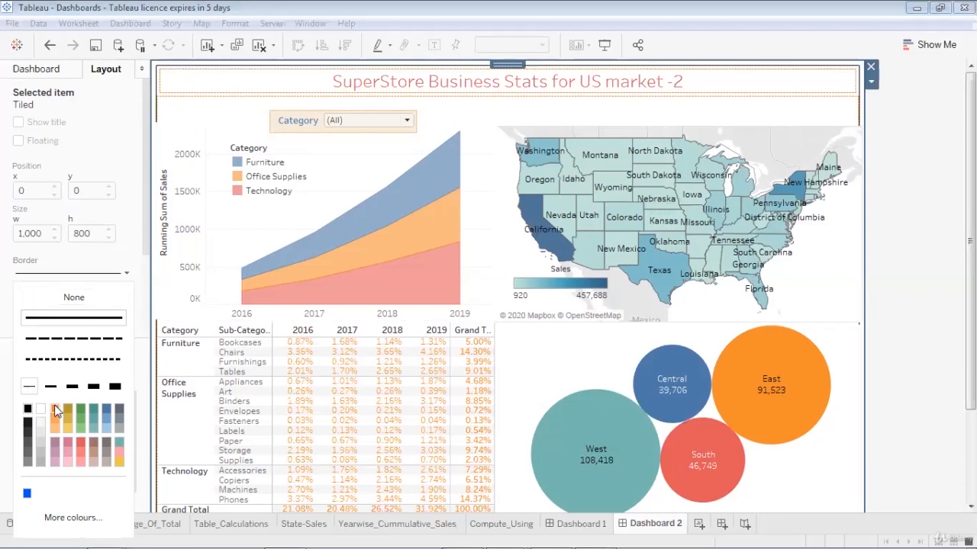
left_click(604, 46)
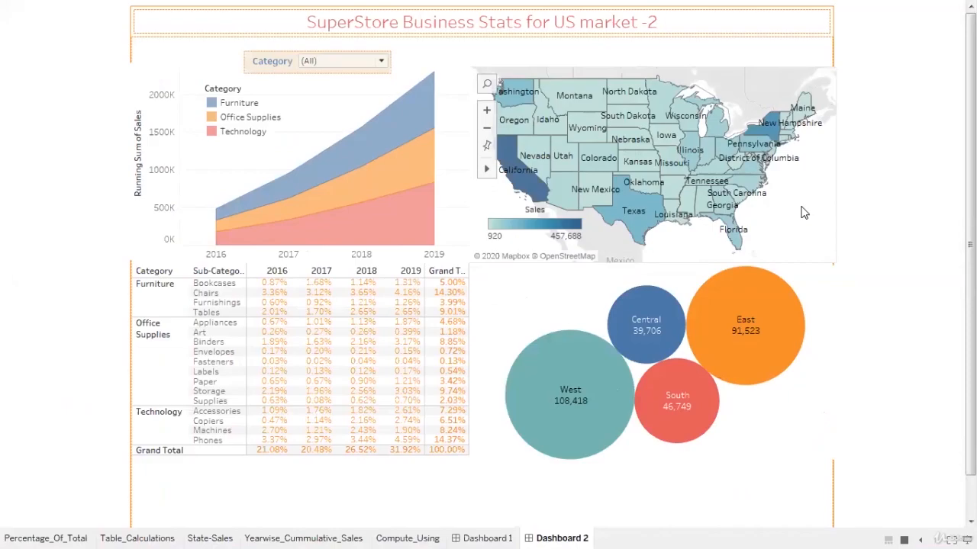
- Exit Presentation Mode with Esc to return to the Dashboard 2 editor
key("Escape")
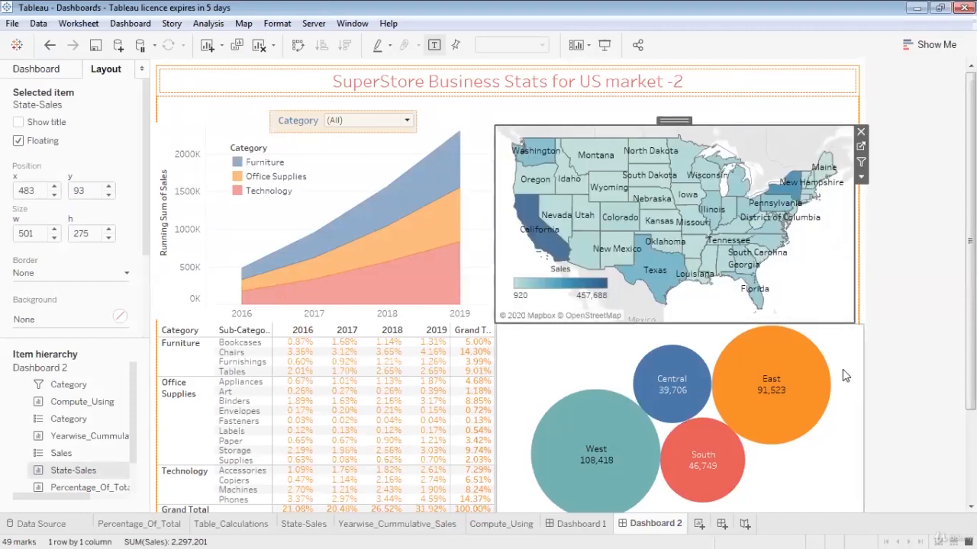
- Narrow the bubble chart from its right edge and move the area chart up
left_click(843, 370)
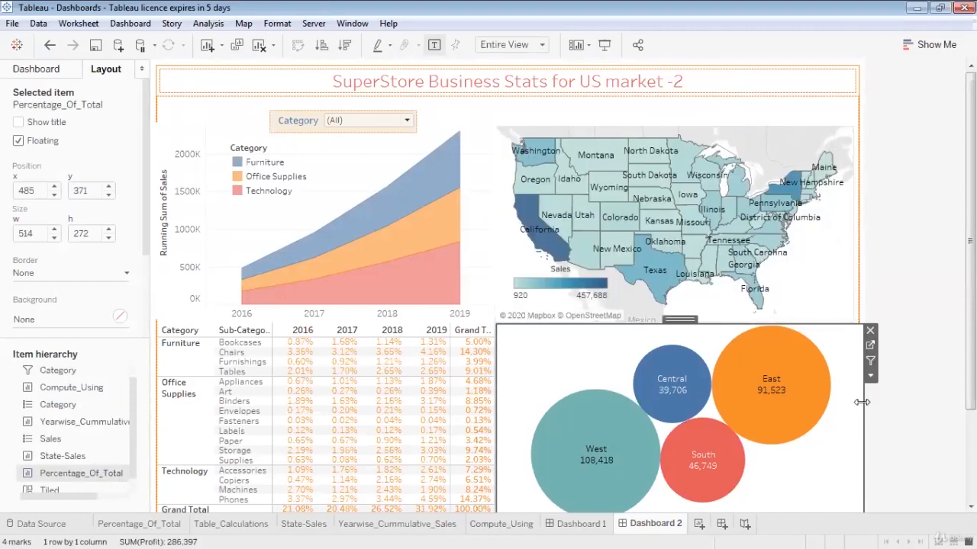
left_click_drag(862, 402, 853, 402)
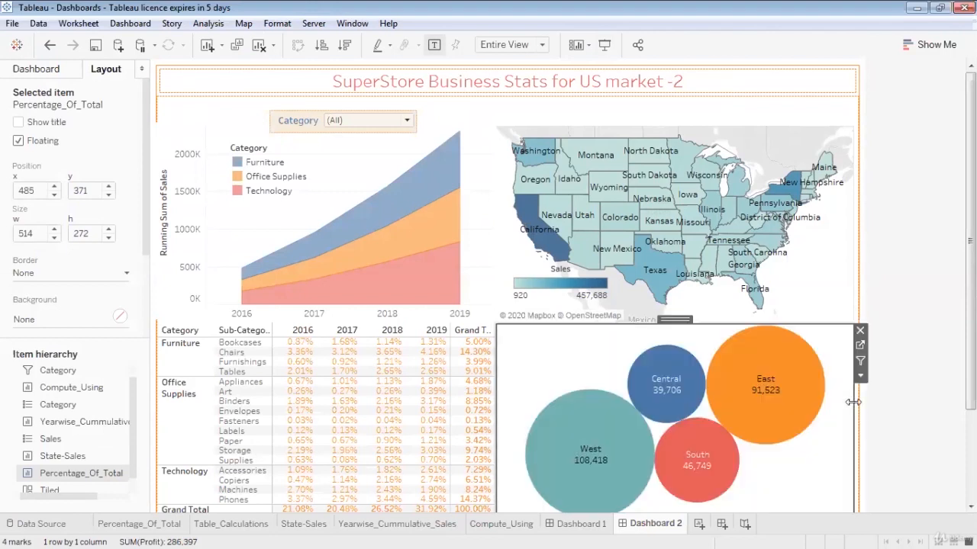
left_click(167, 276)
left_click_drag(162, 245, 158, 208)
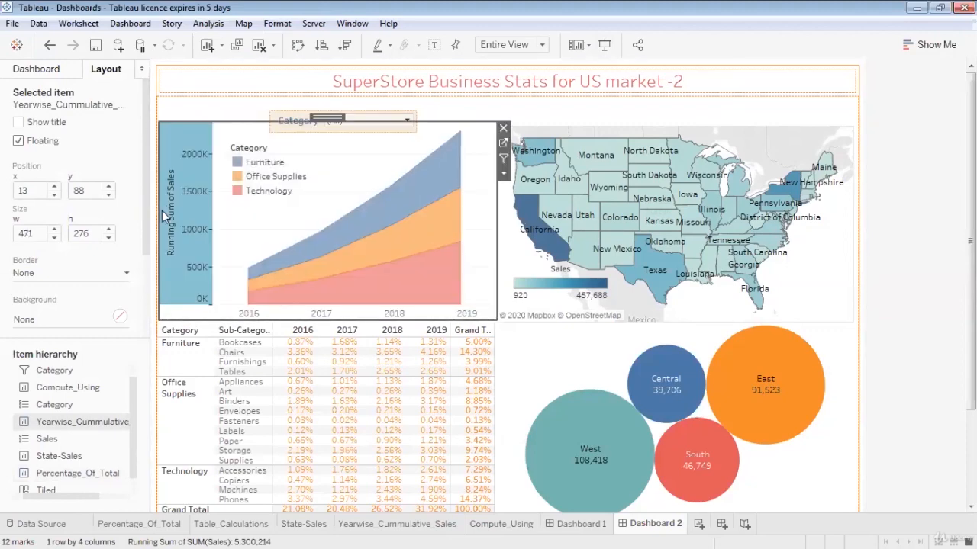
- Move the Category filter up closer to the title and preview the dashboard full screen
left_click(790, 109)
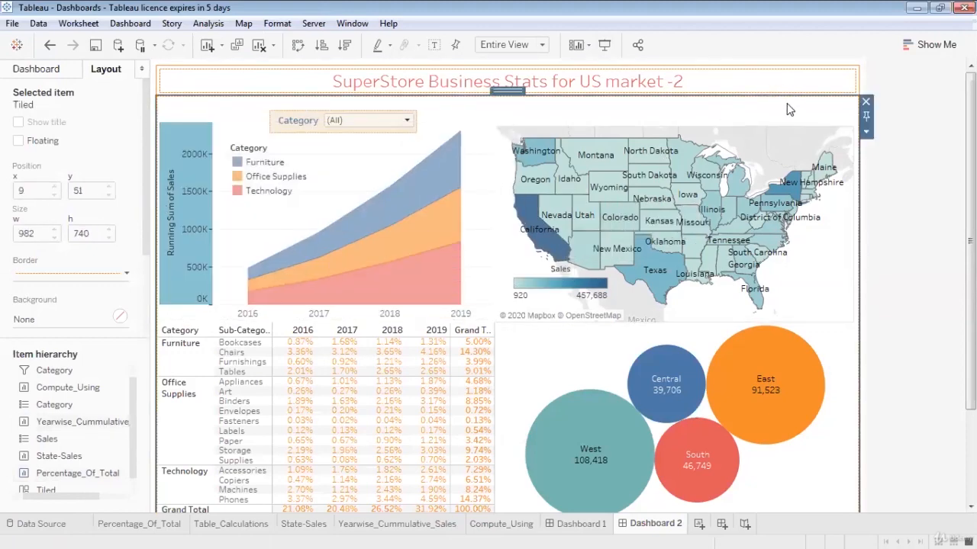
left_click(366, 131)
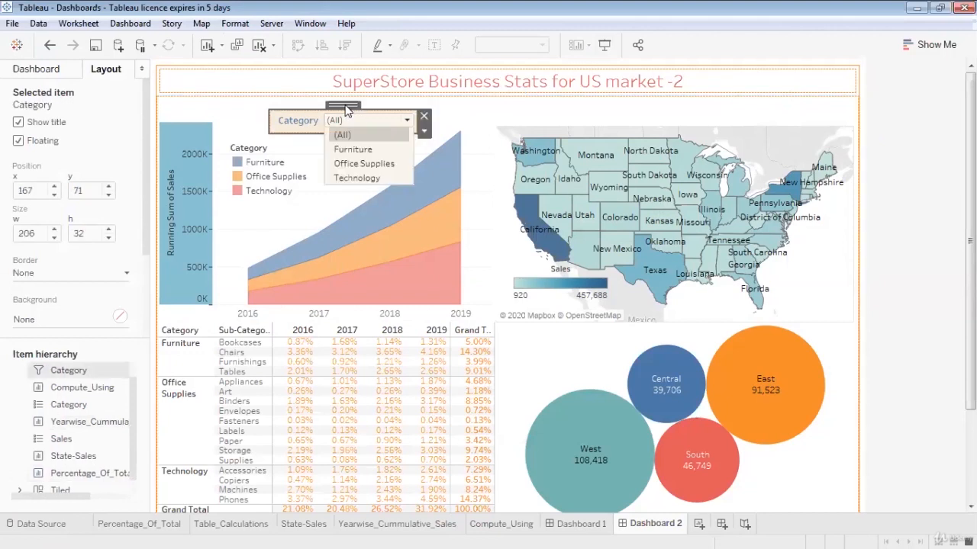
left_click(344, 105)
left_click_drag(344, 105, 354, 95)
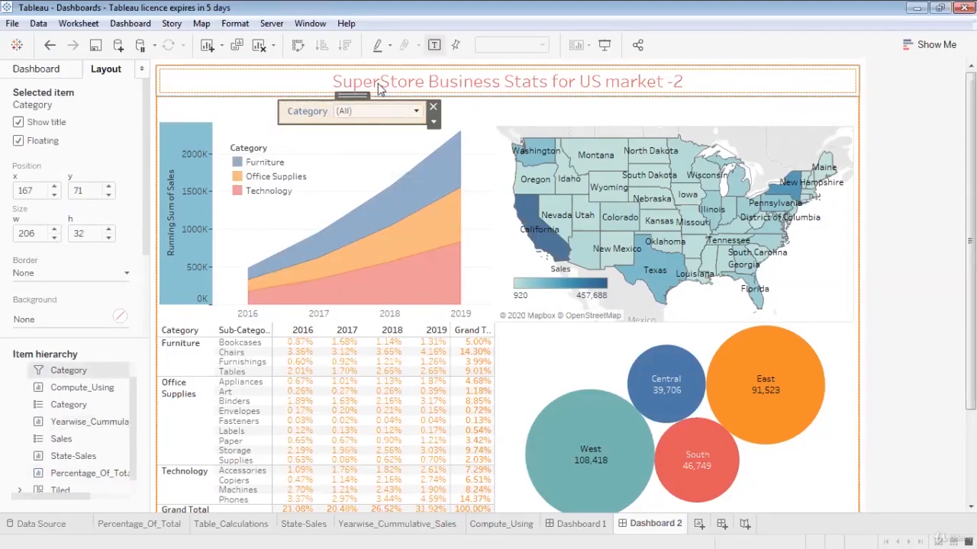
left_click(605, 44)
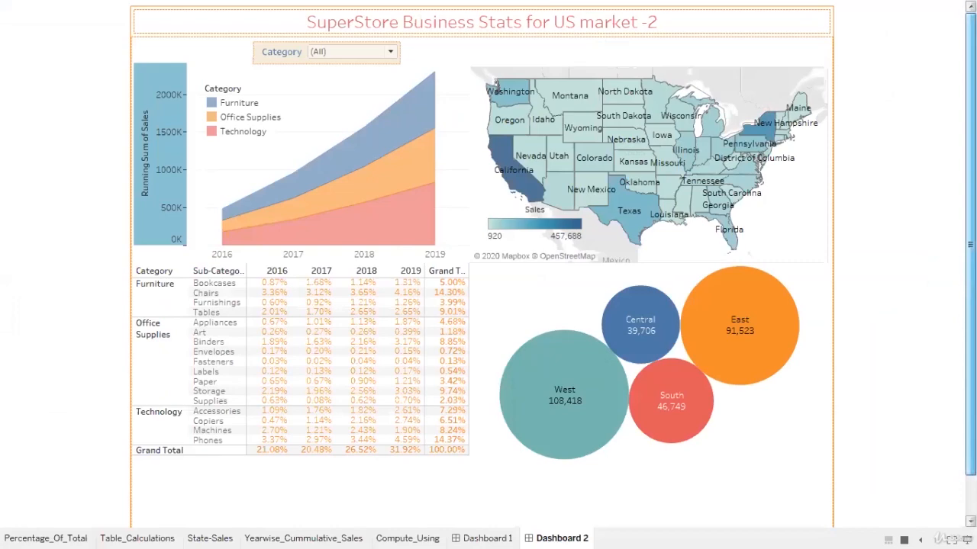
- Scroll through the full-screen Dashboard 2 preview, then exit Presentation Mode
scroll(481, 259, "down", 2)
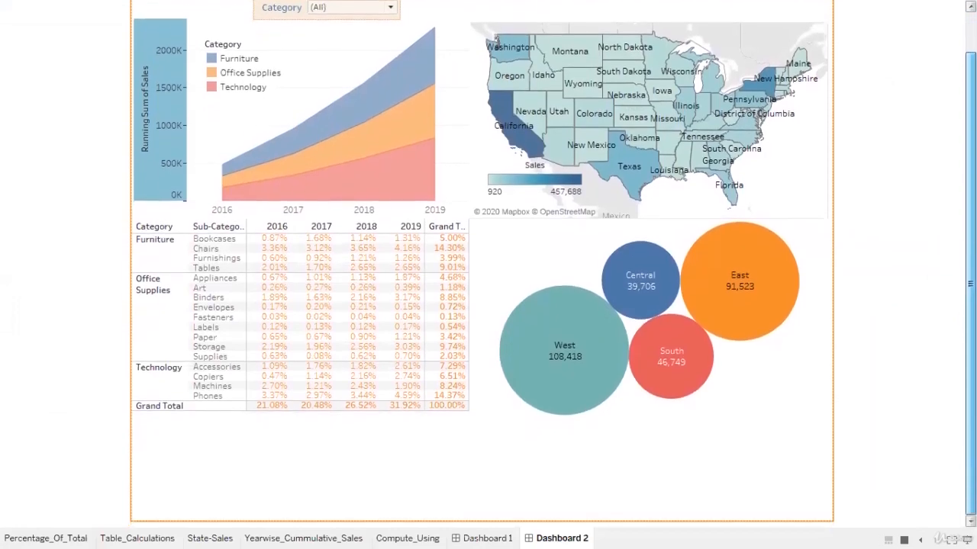
scroll(481, 259, "up", 2)
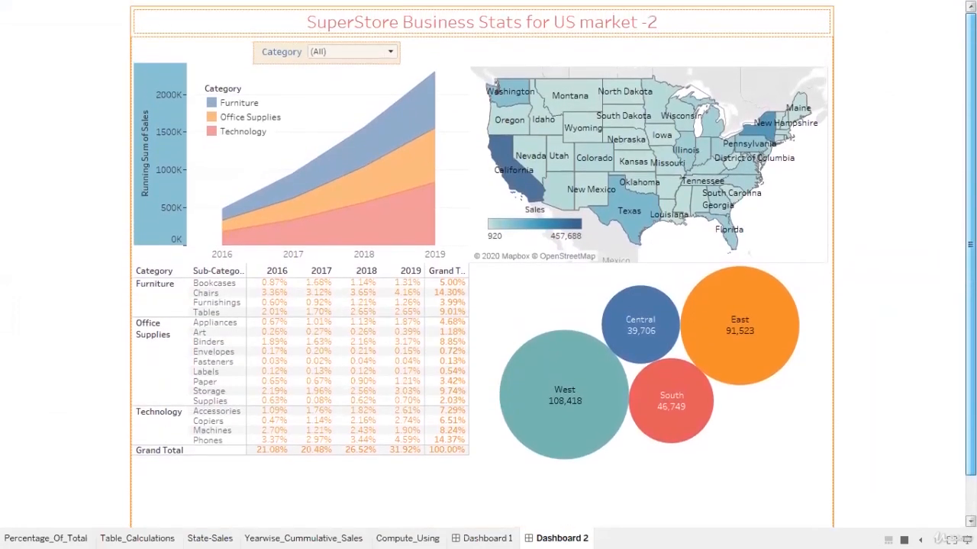
scroll(481, 260, "down", 2)
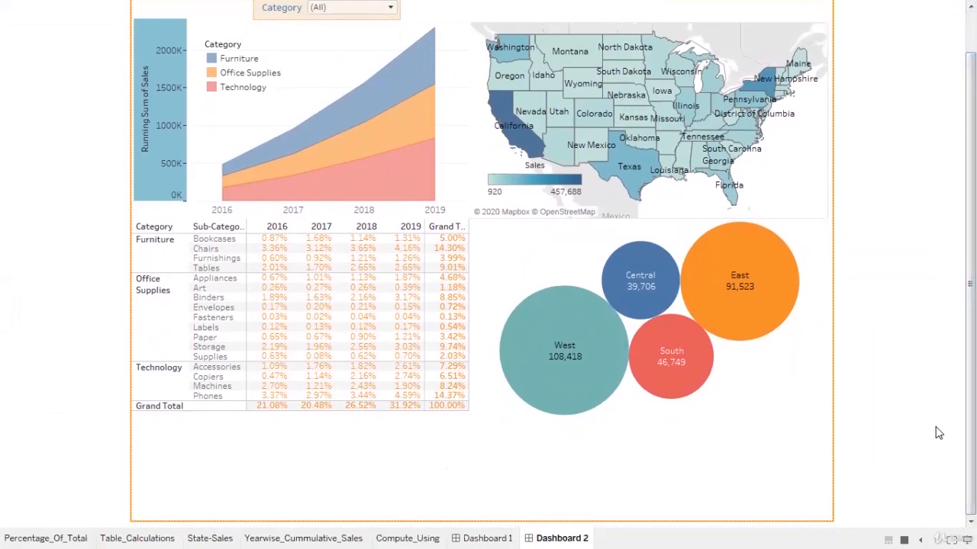
scroll(970, 344, "up", 2)
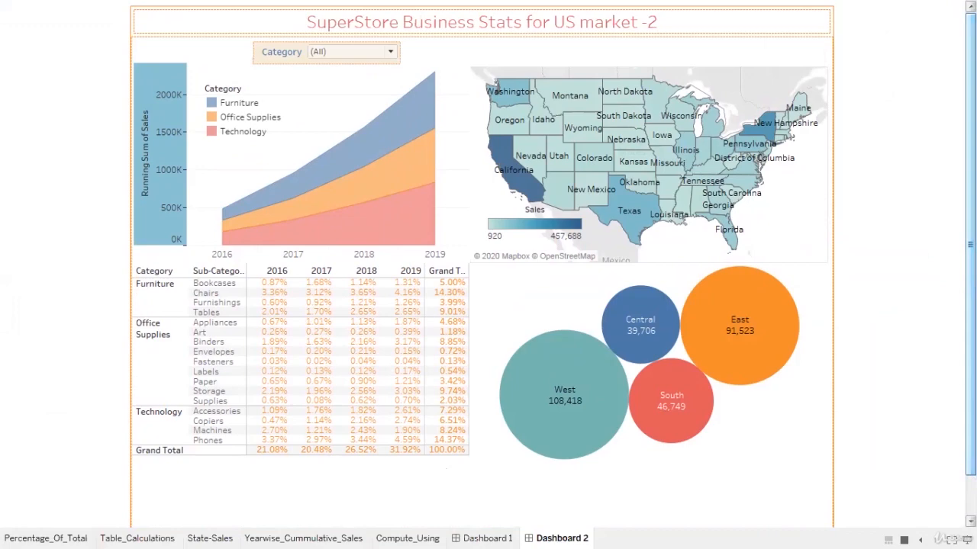
key("Escape")
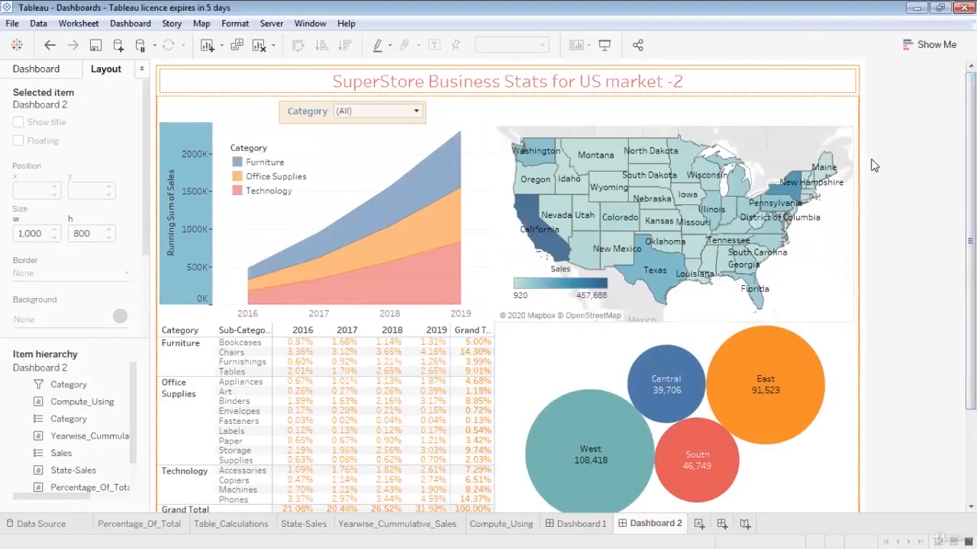
- Switch the left pane to the Dashboard tab listing sheets and objects
left_click(42, 69)
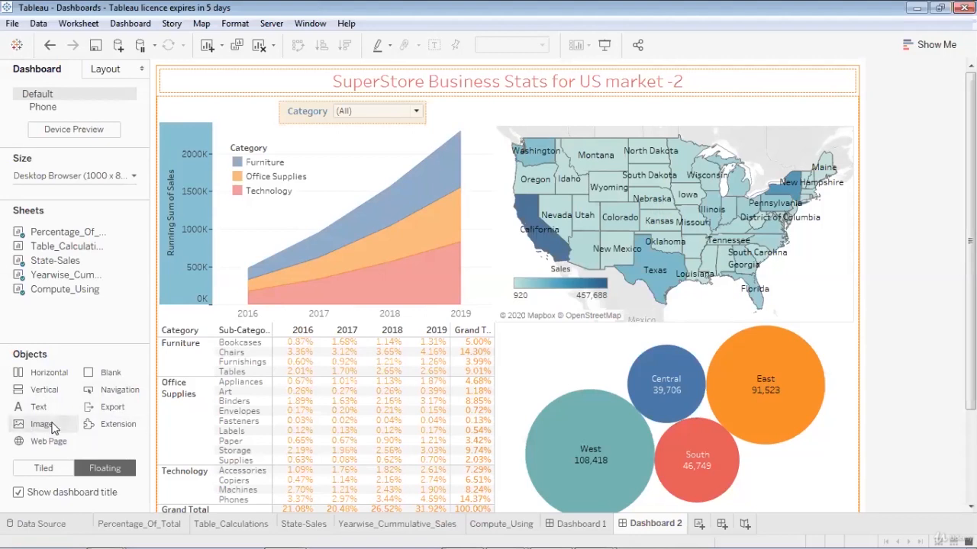
- Drop an Image object onto the dashboard and browse to the F:\HHE_Trainer folder
left_click_drag(54, 427, 341, 188)
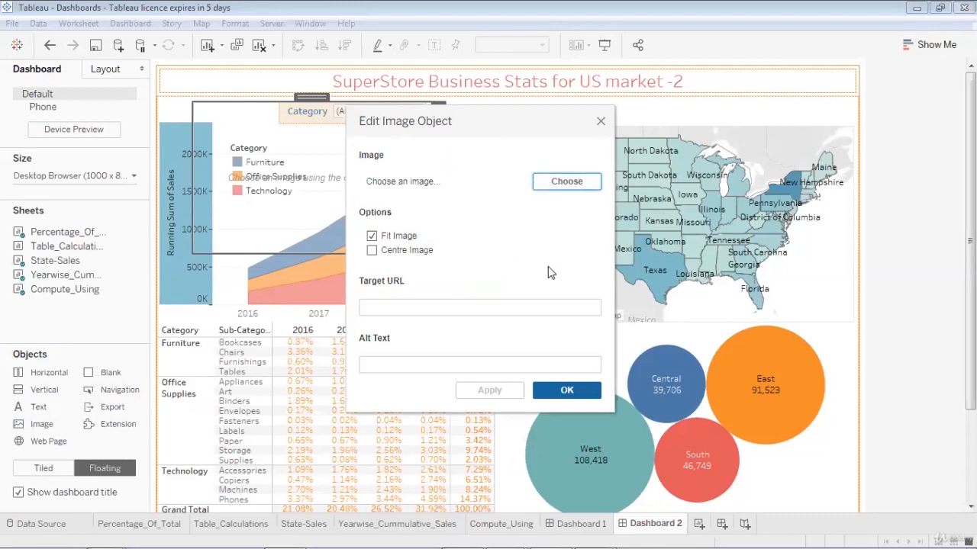
left_click(563, 184)
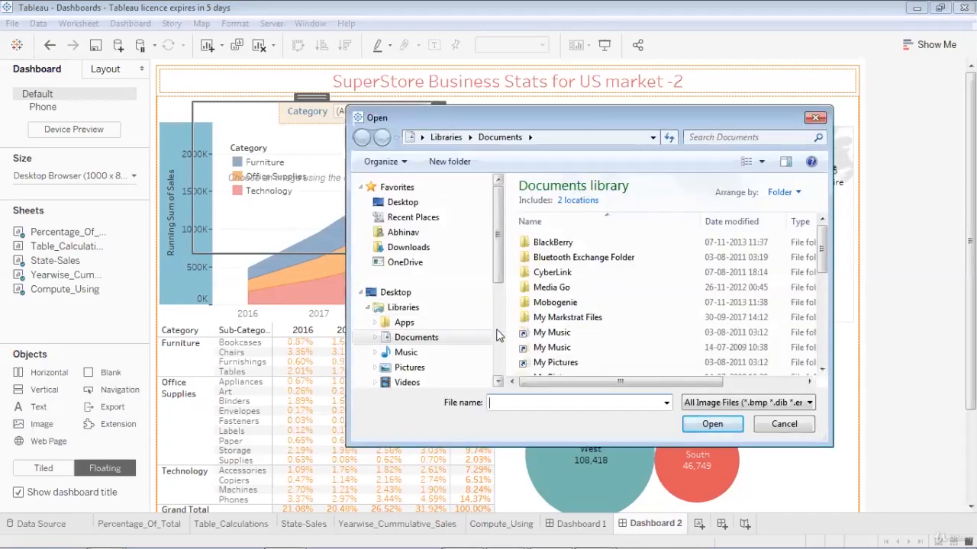
scroll(443, 306, "down", 3)
left_click(375, 276)
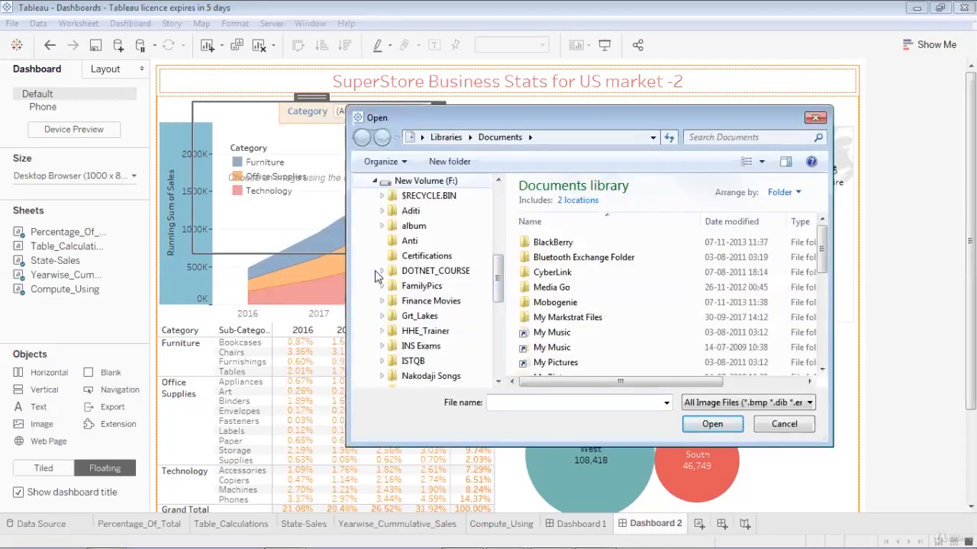
left_click(410, 335)
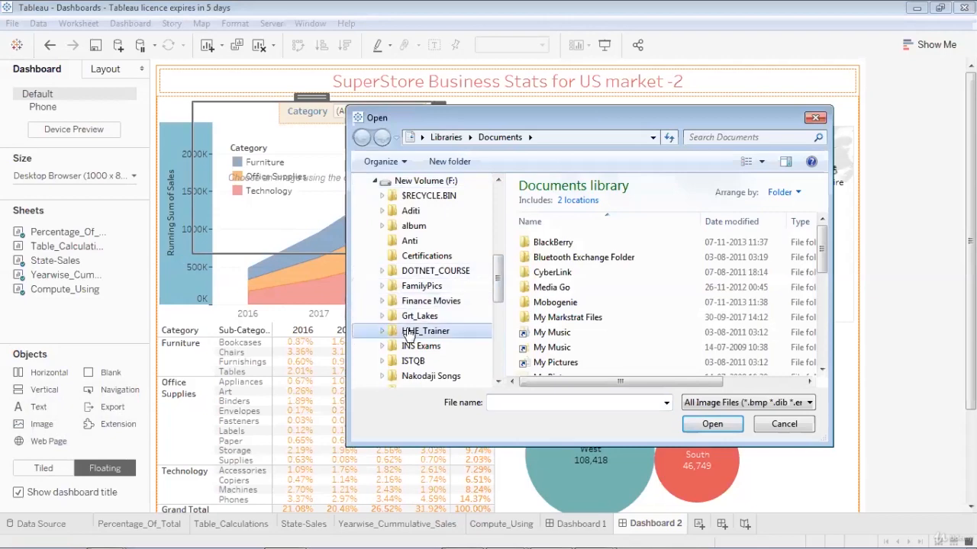
- Choose HHE_logo.png as the image and confirm the image settings
scroll(821, 340, "down", 5)
left_click(793, 340)
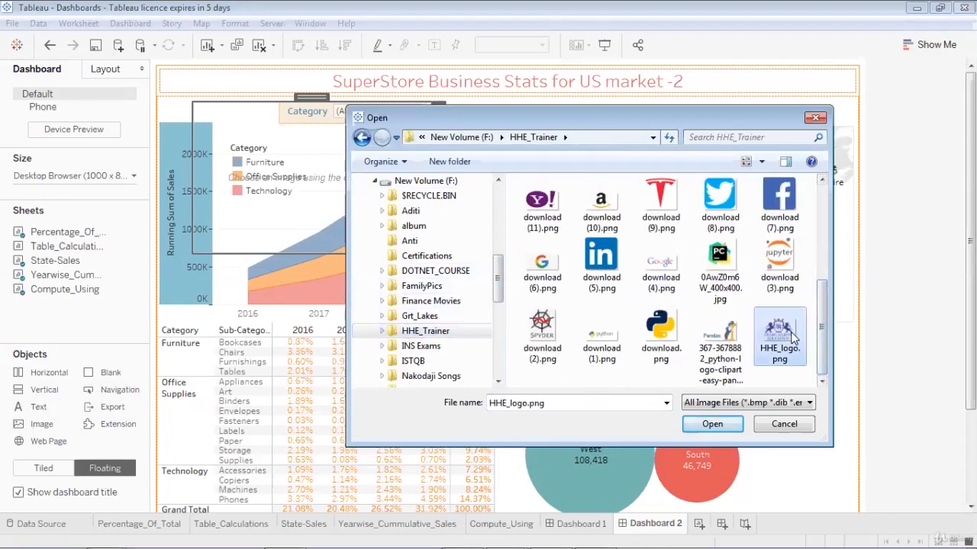
left_click(717, 424)
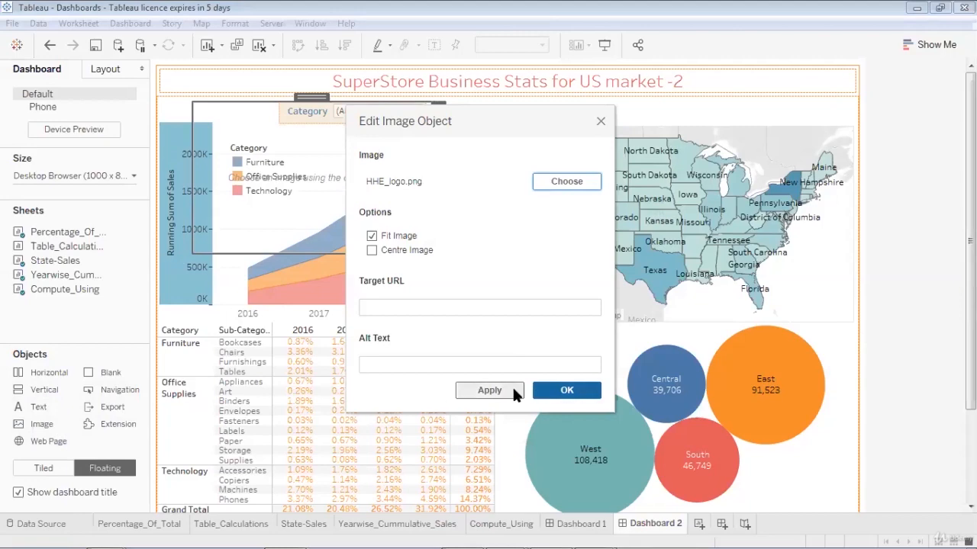
left_click(513, 388)
left_click(548, 391)
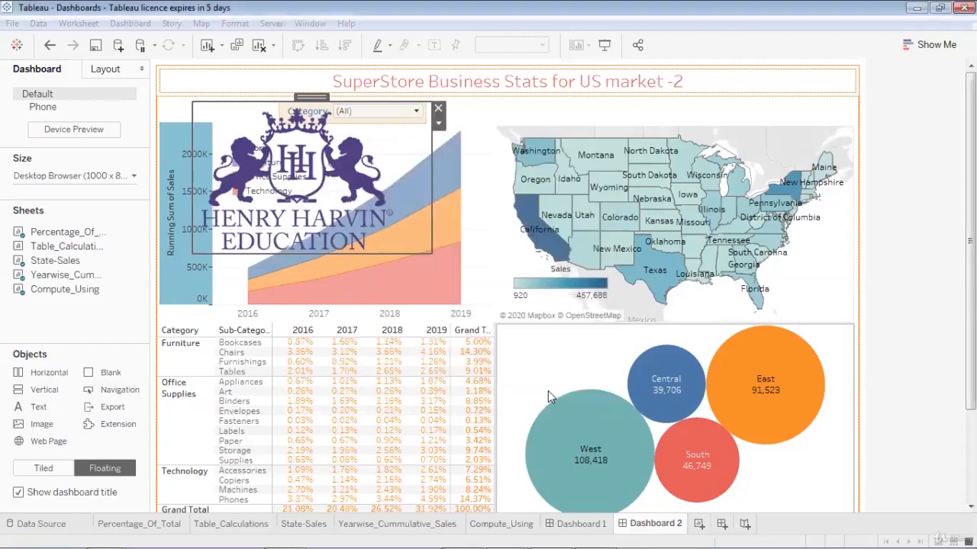